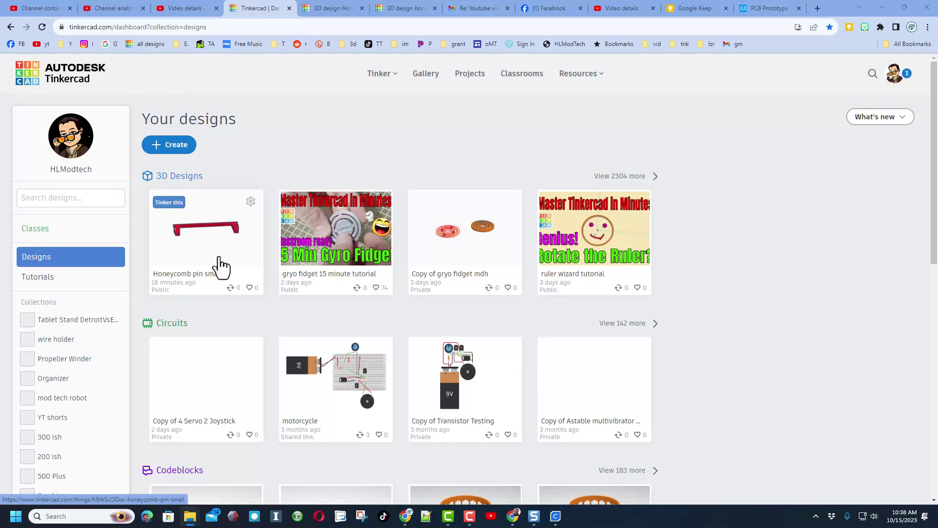
From the author's profile, open Honeycomb pin small and Copy and Tinker it into the editor.
{"action": "left_click", "coordinate": [221, 264]}
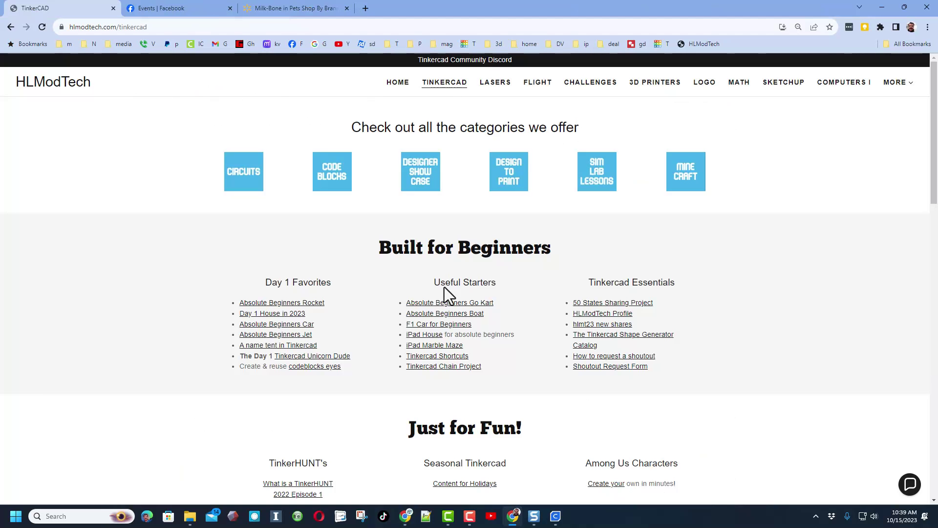
{"action": "left_click", "coordinate": [605, 314]}
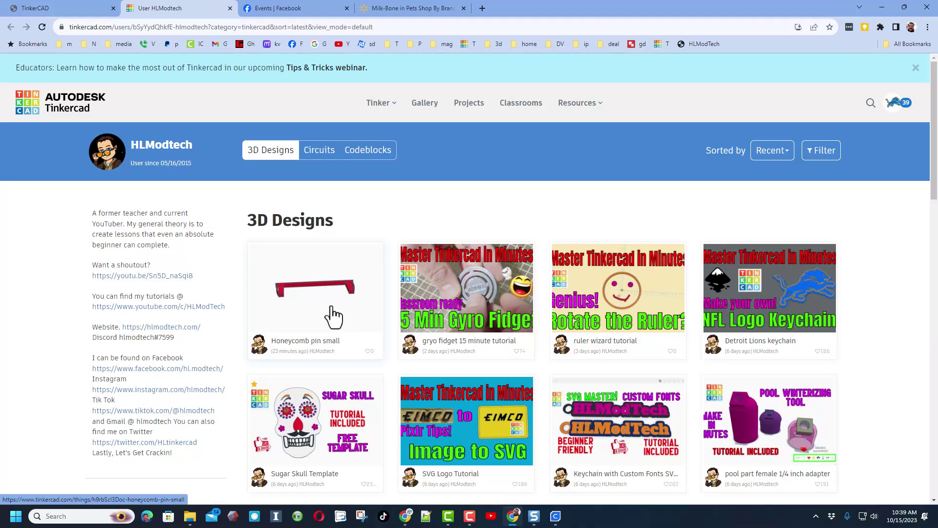
{"action": "left_click", "coordinate": [333, 317]}
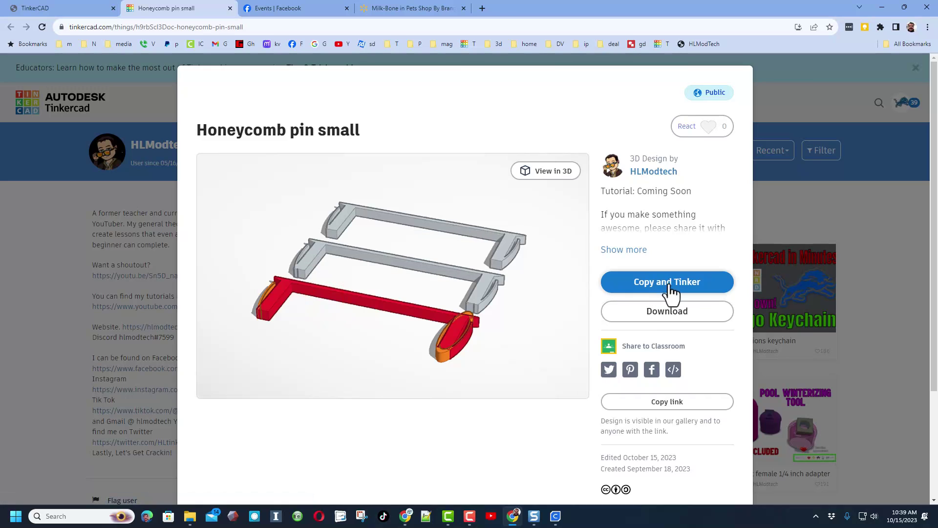
{"action": "left_click", "coordinate": [663, 288]}
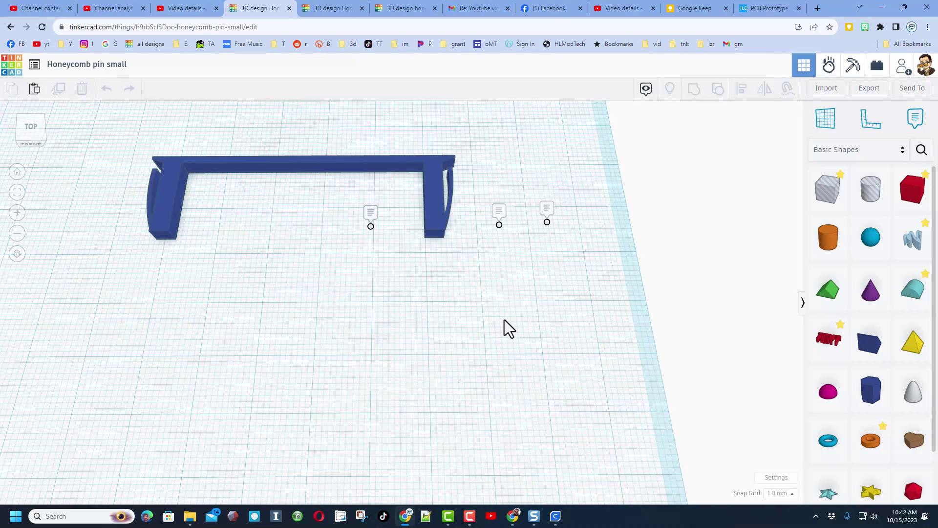
{"action": "mouse_move", "coordinate": [504, 320]}
{"action": "right_mouse_down"}
{"action": "mouse_move", "coordinate": [463, 334]}
{"action": "mouse_move", "coordinate": [497, 328]}
{"action": "mouse_move", "coordinate": [502, 318]}
{"action": "right_mouse_up"}
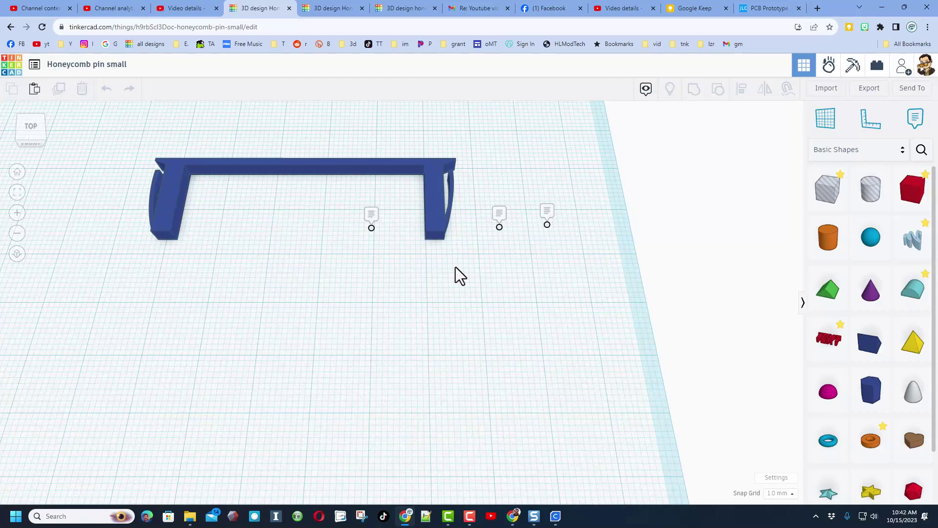
Orbit to a near-overhead view of the pin and select the red frame.
{"action": "right_click_drag", "start_coordinate": [180, 226], "coordinate": [209, 250]}
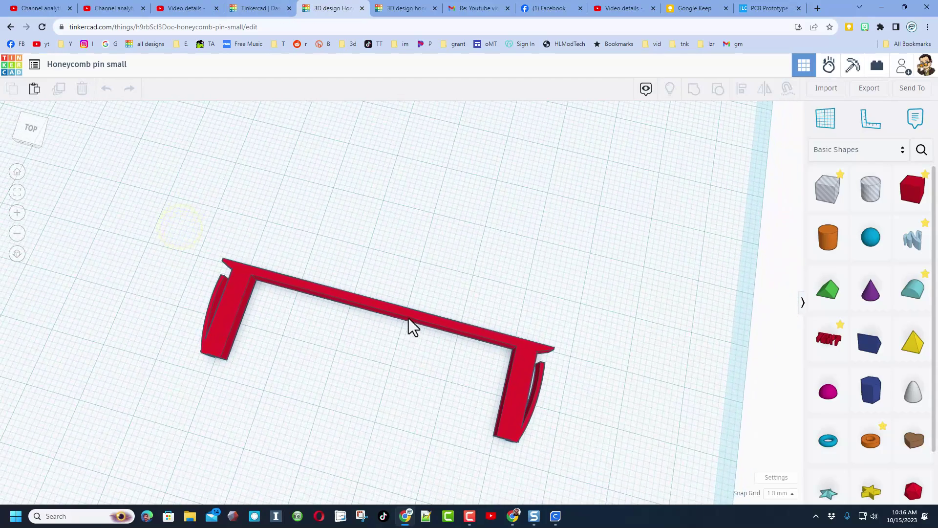
{"action": "right_click_drag", "start_coordinate": [280, 267], "coordinate": [249, 226]}
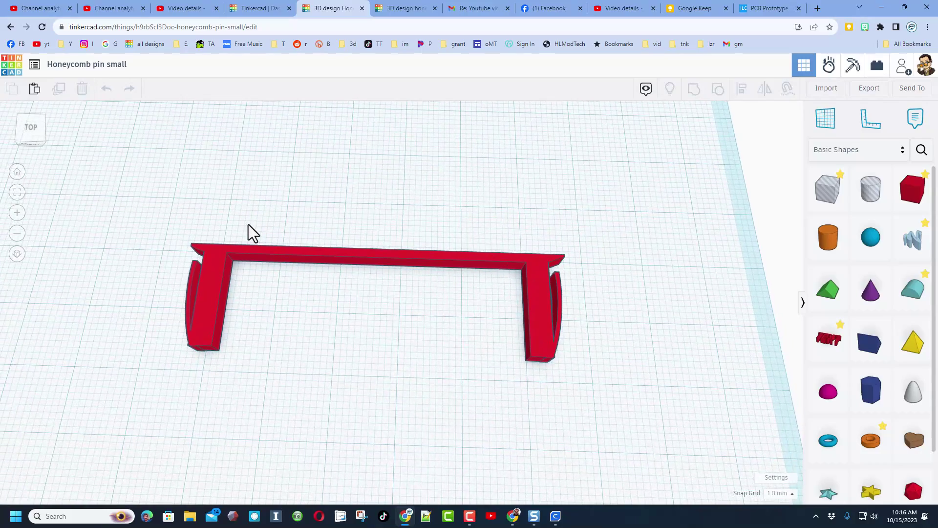
{"action": "mouse_move", "coordinate": [310, 278]}
{"action": "right_mouse_down"}
{"action": "mouse_move", "coordinate": [297, 253]}
{"action": "mouse_move", "coordinate": [303, 280]}
{"action": "right_mouse_up"}
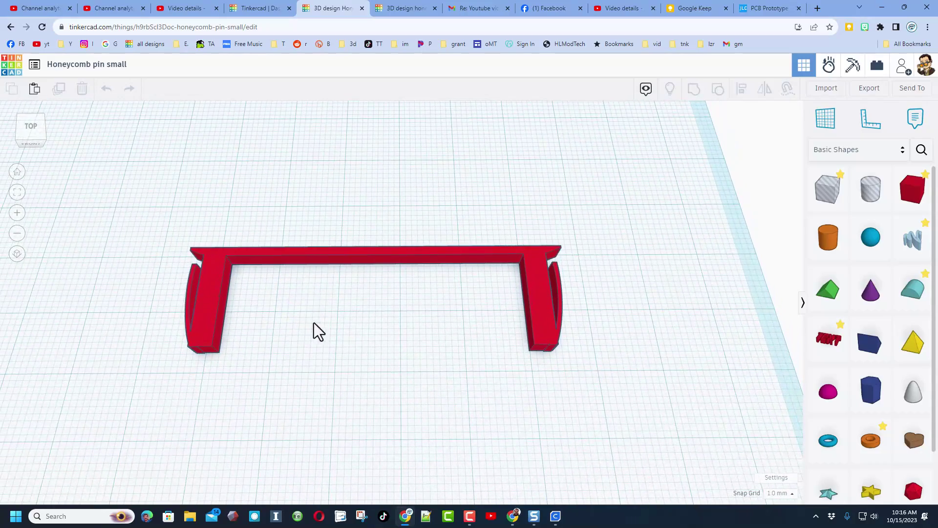
{"action": "left_click", "coordinate": [209, 303]}
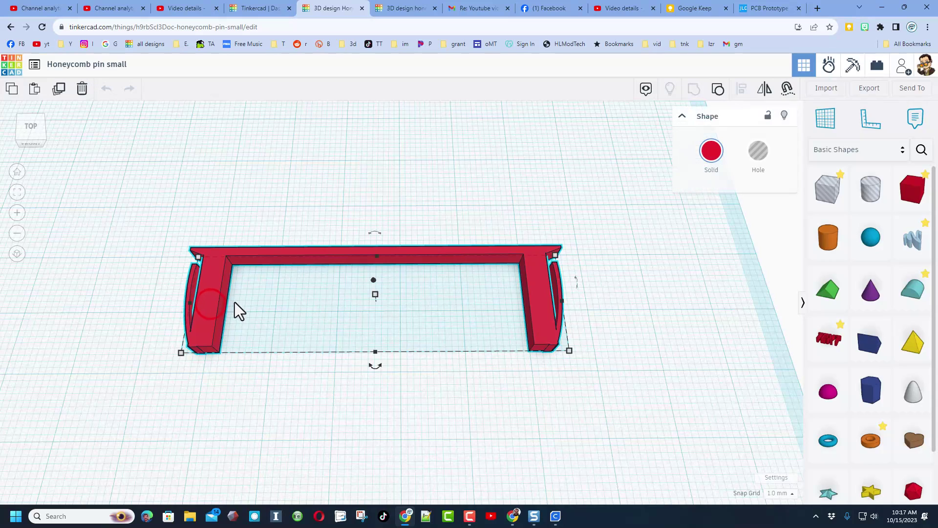
Duplicate the red pin frame, move the copy back, and ungroup it.
{"action": "key", "text": "ctrl+d"}
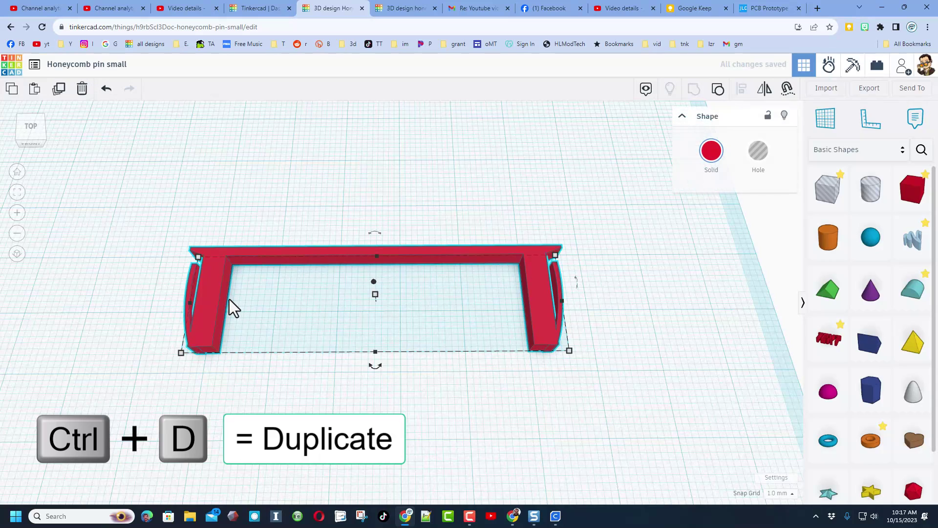
{"action": "key", "text": "Up"}
{"action": "key", "text": "Up"}
{"action": "key", "text": "Up"}
{"action": "key", "text": "Up"}
{"action": "key", "text": "Up"}
{"action": "key", "text": "Up"}
{"action": "key", "text": "Up"}
{"action": "key", "text": "Up"}
{"action": "key", "text": "Up"}
{"action": "key", "text": "Up"}
{"action": "key", "text": "Up"}
{"action": "key", "text": "Up"}
{"action": "key", "text": "Up"}
{"action": "key", "text": "Up"}
{"action": "key", "text": "Up"}
{"action": "key", "text": "Up"}
{"action": "key", "text": "Up"}
{"action": "key", "text": "Up"}
{"action": "key", "text": "Up"}
{"action": "key", "text": "Up"}
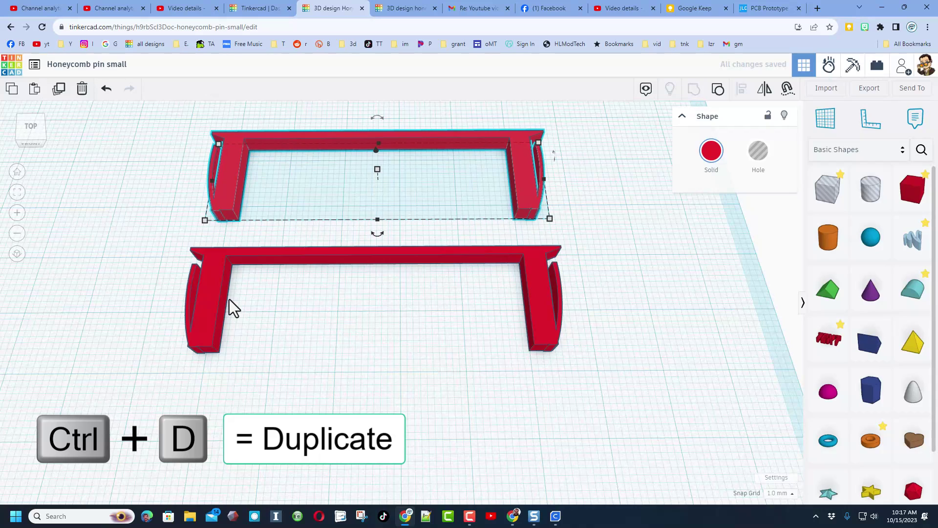
{"action": "left_click", "coordinate": [377, 194]}
{"action": "left_click", "coordinate": [526, 191]}
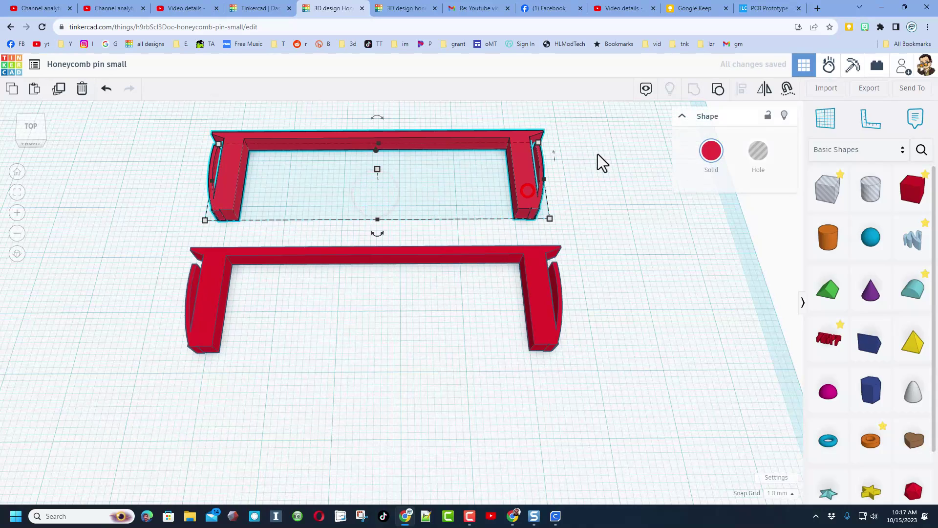
{"action": "left_click", "coordinate": [718, 88]}
{"action": "left_click", "coordinate": [626, 172]}
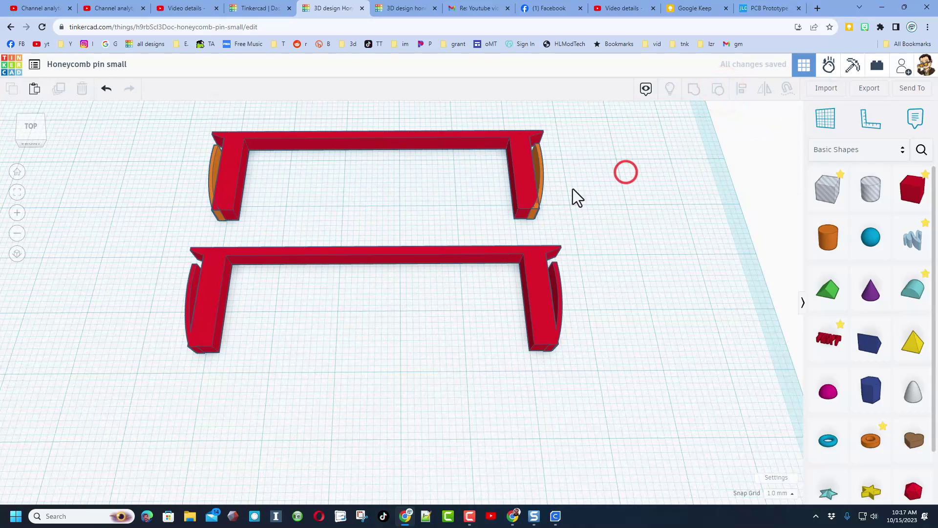
Duplicate the right curved clip, shift it left, and mirror it horizontally.
{"action": "left_click", "coordinate": [542, 176]}
{"action": "key", "text": "ctrl+d"}
{"action": "left_click", "coordinate": [566, 184]}
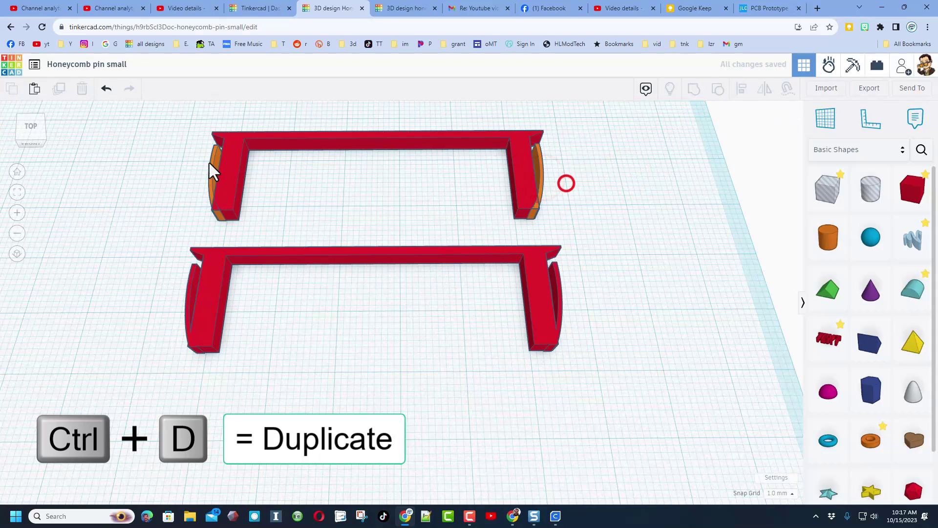
{"action": "left_click", "coordinate": [542, 171]}
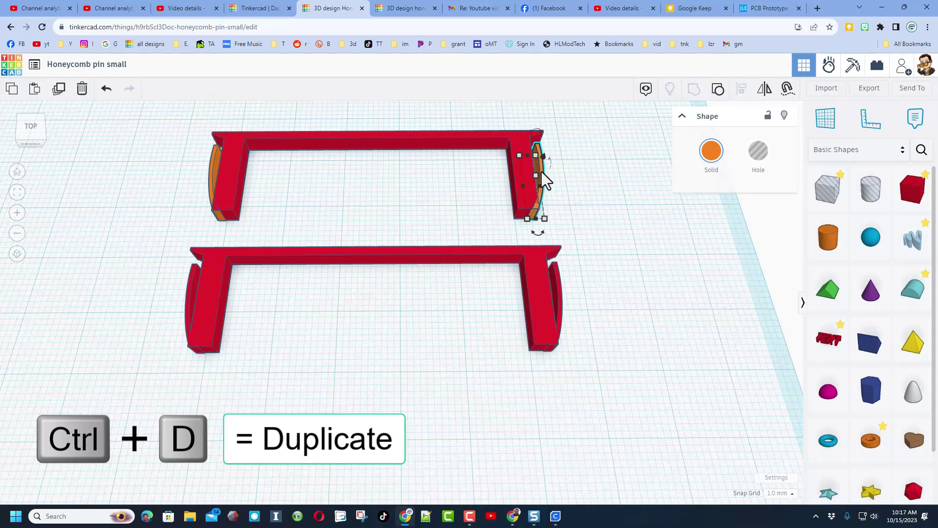
{"action": "key", "text": "Left"}
{"action": "key", "text": "Left"}
{"action": "key", "text": "Left"}
{"action": "key", "text": "Left"}
{"action": "key", "text": "Left"}
{"action": "key", "text": "Left"}
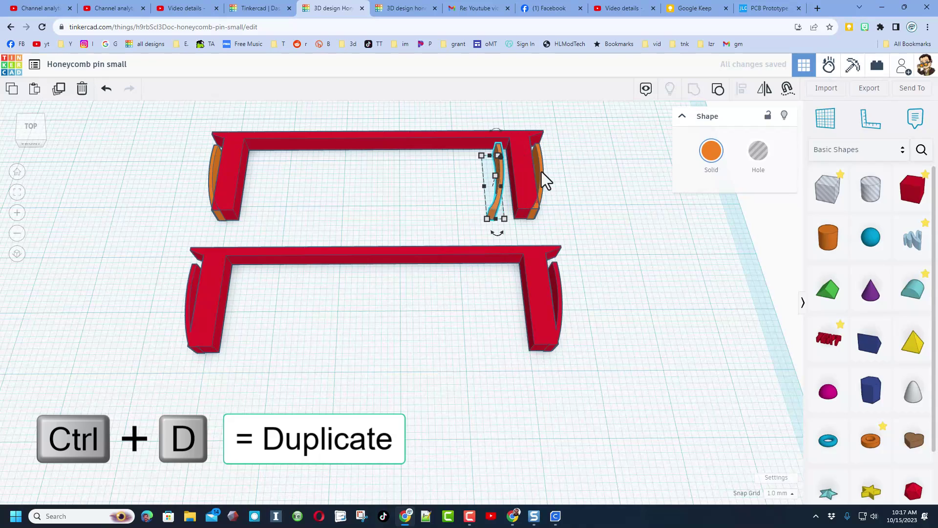
{"action": "left_click", "coordinate": [764, 90]}
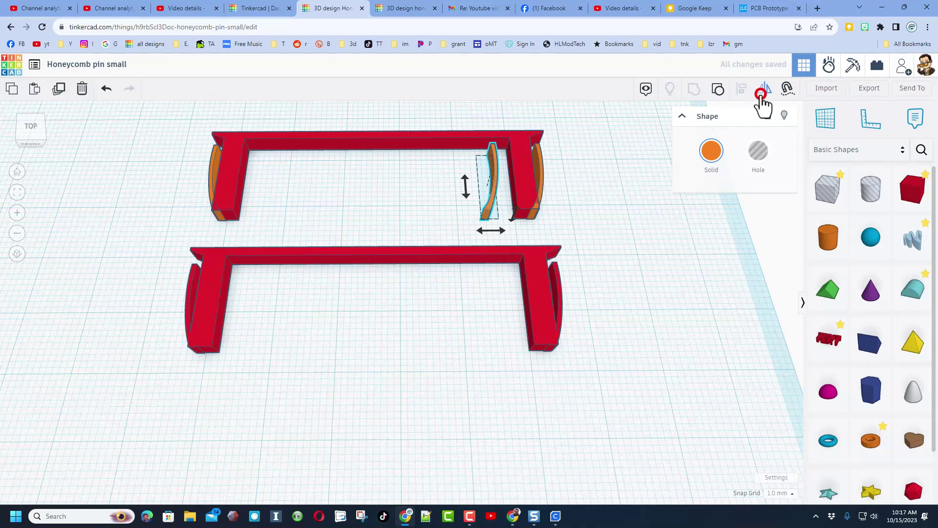
{"action": "left_click", "coordinate": [493, 230]}
{"action": "left_click", "coordinate": [368, 204]}
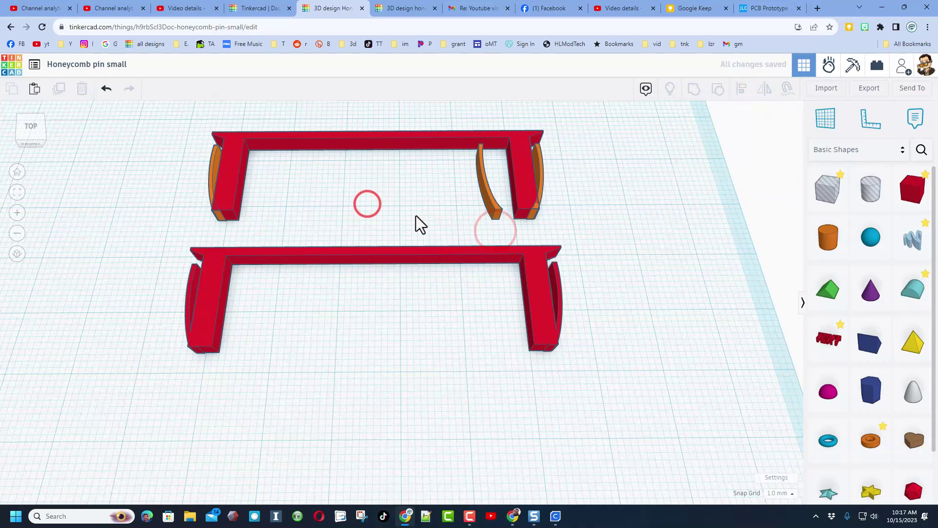
{"action": "scroll", "coordinate": [217, 224], "scroll_direction": "up", "scroll_amount": 3}
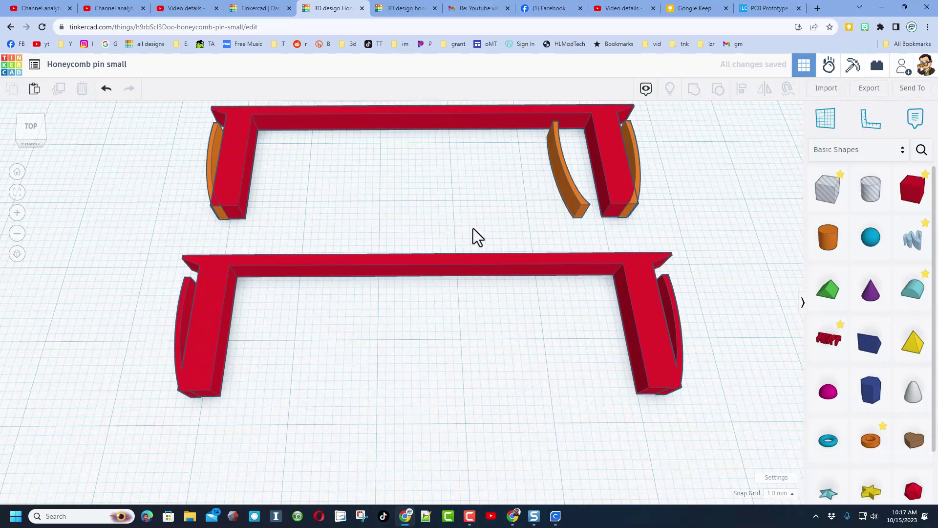
{"action": "left_click", "coordinate": [571, 195]}
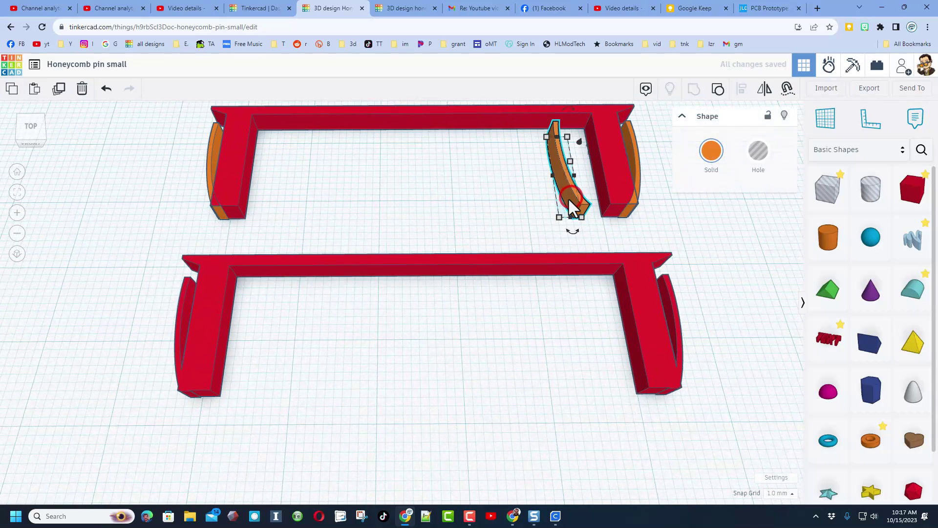
Delete the extra clip, set Snap Grid to 0.1 mm, and nudge both curved clips up.
{"action": "key", "text": "Delete"}
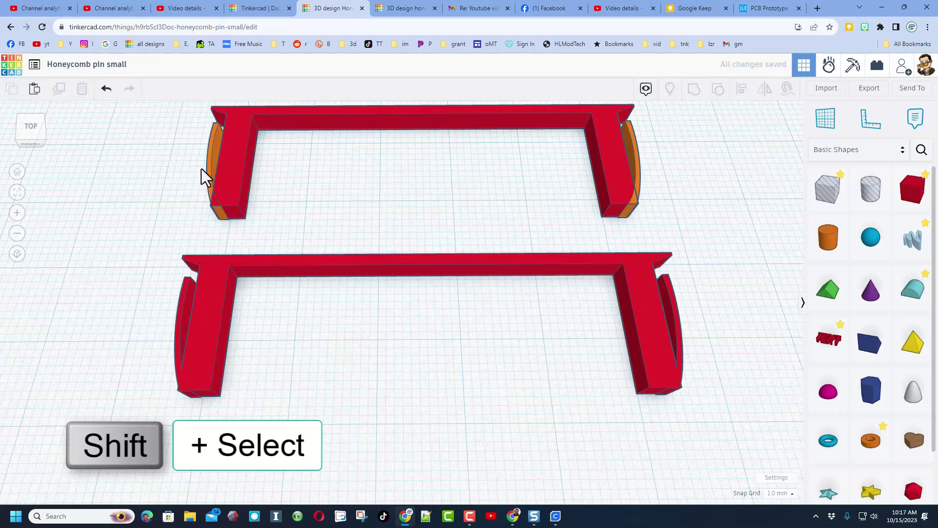
{"action": "left_click", "coordinate": [210, 166], "text": "shift"}
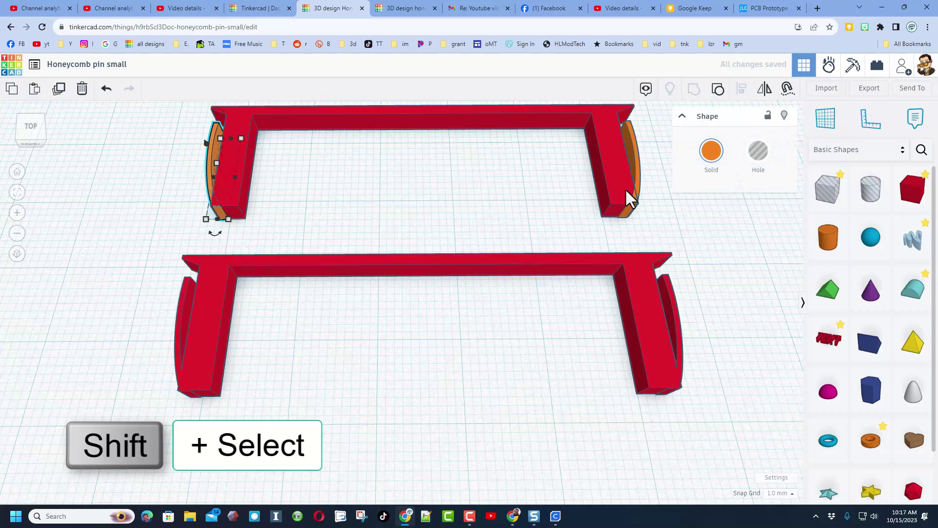
{"action": "left_click", "coordinate": [631, 166], "text": "shift"}
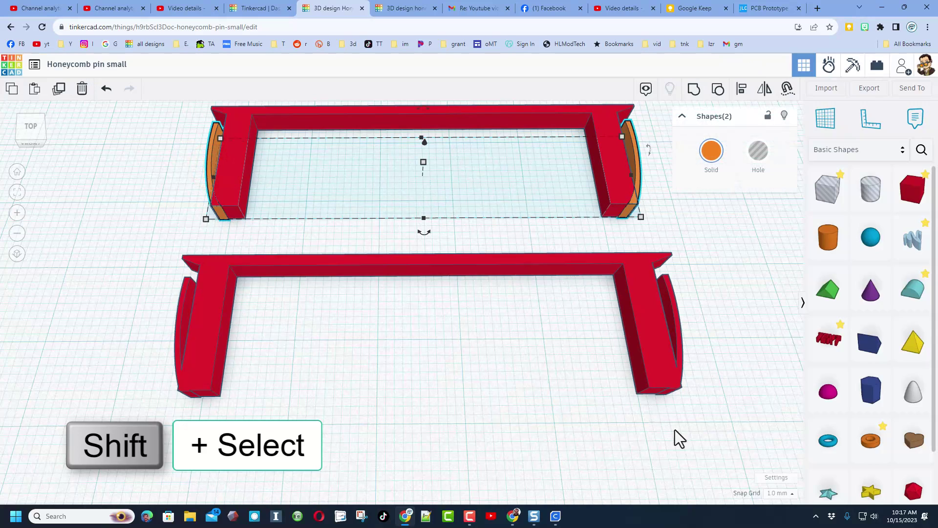
{"action": "left_click", "coordinate": [780, 493]}
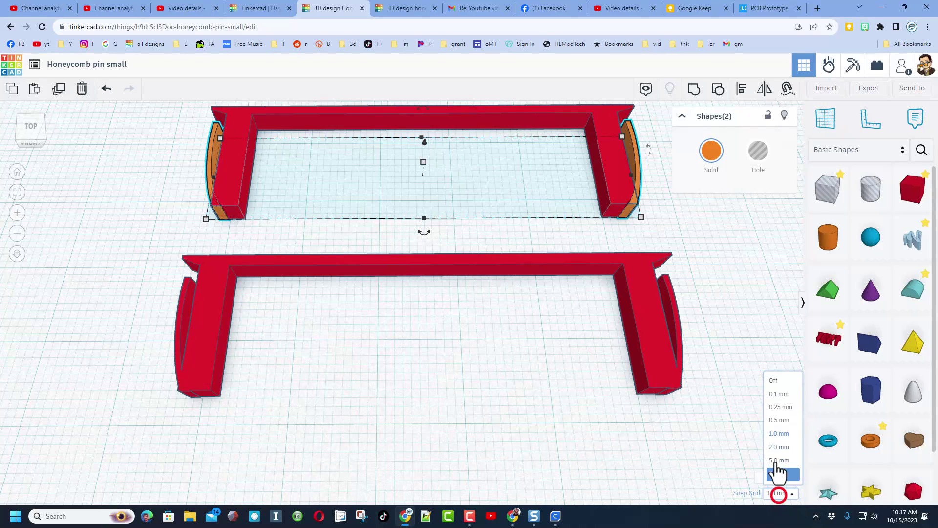
{"action": "left_click", "coordinate": [770, 396]}
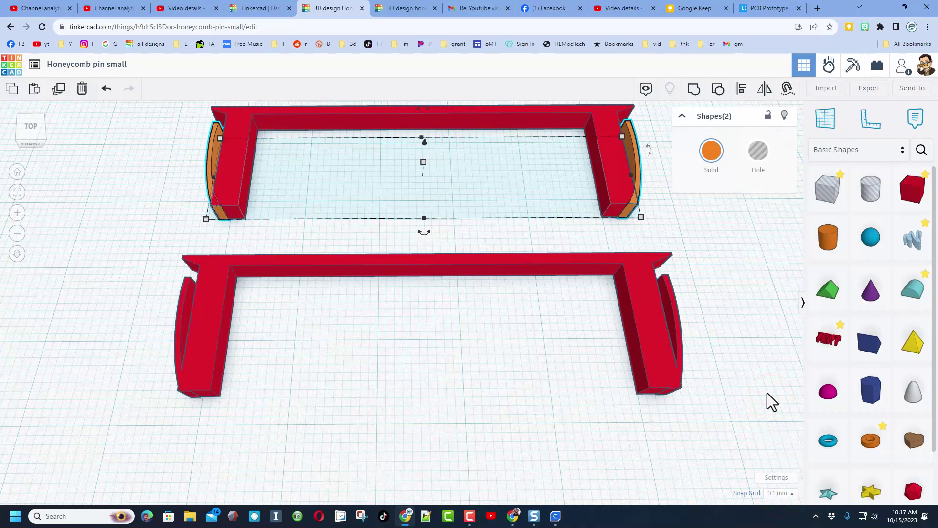
{"action": "key", "text": "Up"}
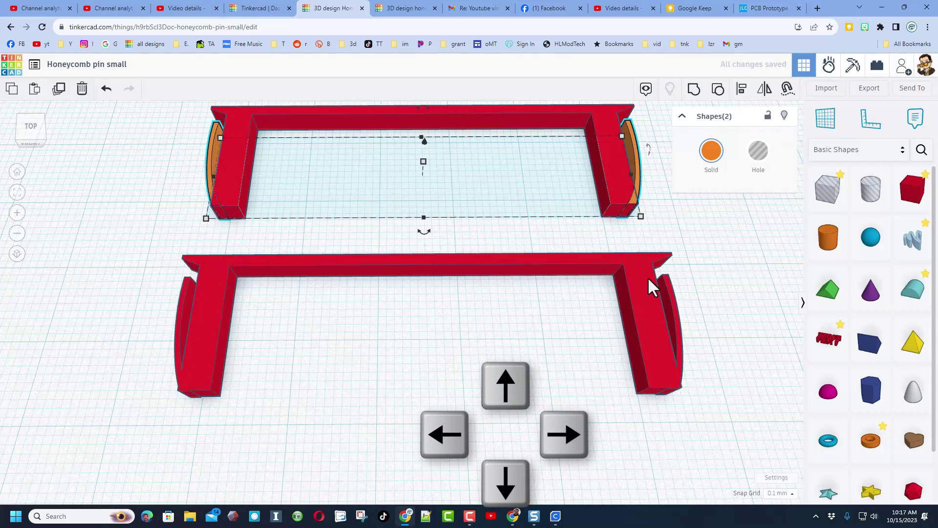
Marquee-select the top frame parts and group them into one red piece.
{"action": "left_click", "coordinate": [597, 203]}
{"action": "left_click_drag", "start_coordinate": [155, 191], "coordinate": [689, 193]}
{"action": "key", "text": "ctrl+g"}
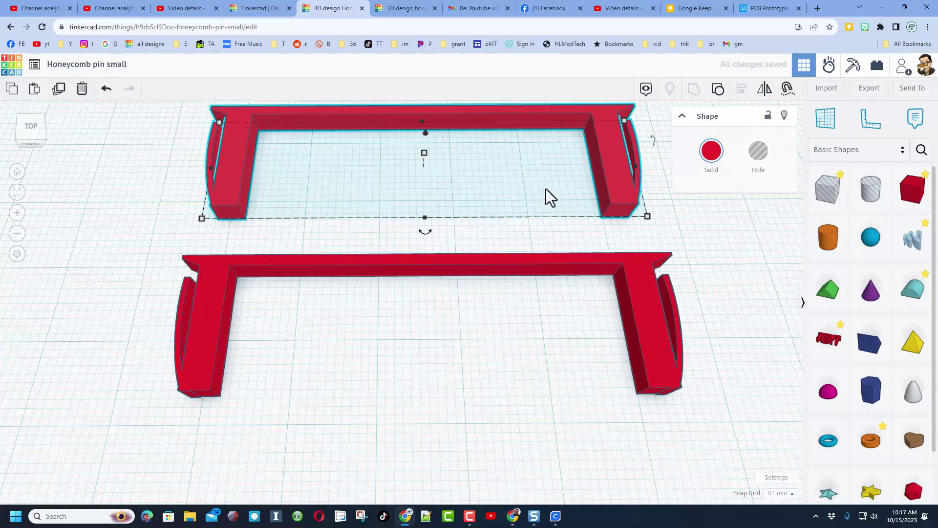
Duplicate the top pin, move the copy below the others, and colour it blue.
{"action": "scroll", "coordinate": [510, 187], "scroll_direction": "down", "scroll_amount": 3}
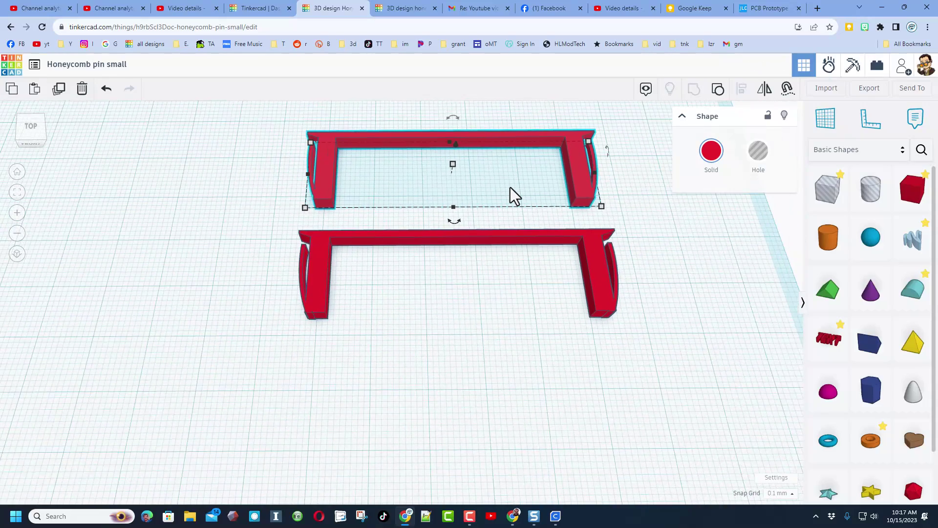
{"action": "left_click", "coordinate": [507, 185]}
{"action": "left_click", "coordinate": [502, 200]}
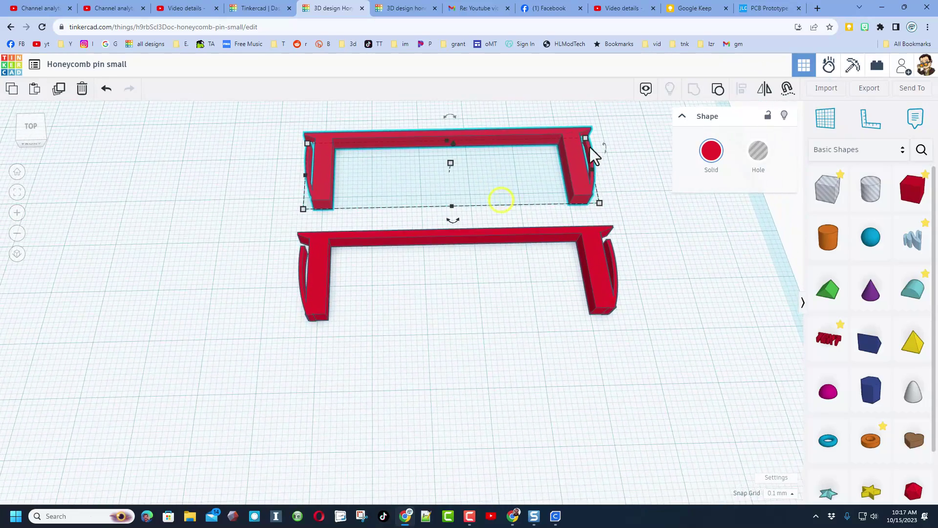
{"action": "right_click_drag", "start_coordinate": [382, 168], "coordinate": [321, 190]}
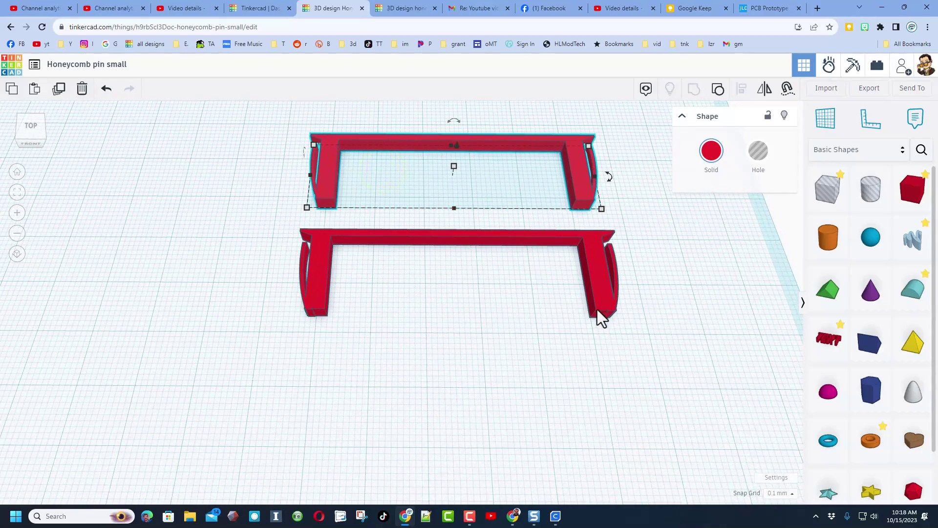
{"action": "mouse_move", "coordinate": [468, 315]}
{"action": "right_mouse_down"}
{"action": "mouse_move", "coordinate": [519, 293]}
{"action": "mouse_move", "coordinate": [460, 303]}
{"action": "right_mouse_up"}
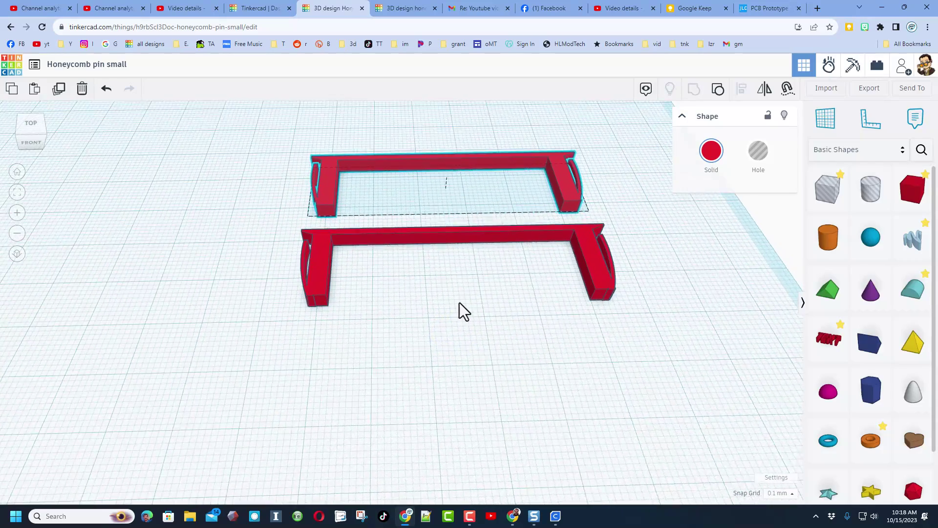
{"action": "key", "text": "ctrl+d"}
{"action": "left_click", "coordinate": [412, 216]}
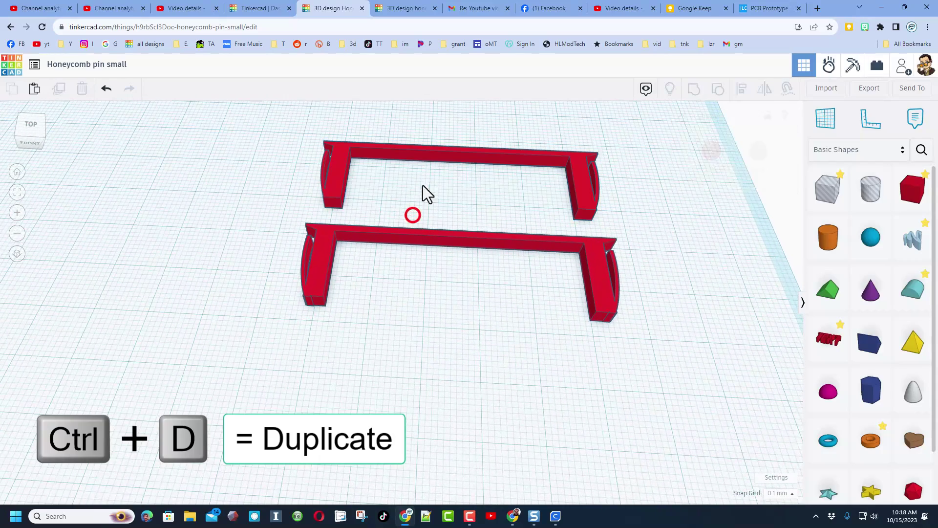
{"action": "left_click", "coordinate": [341, 171]}
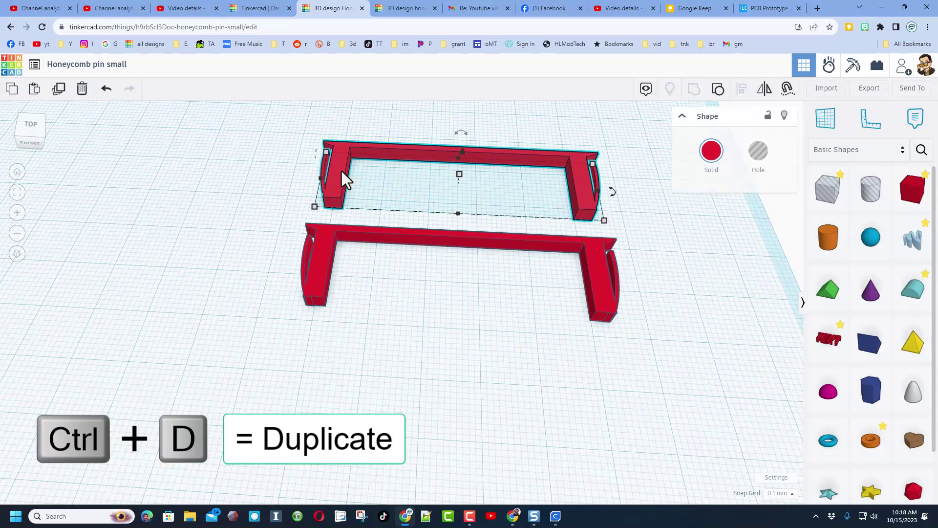
{"action": "left_click_drag", "start_coordinate": [341, 171], "coordinate": [297, 373]}
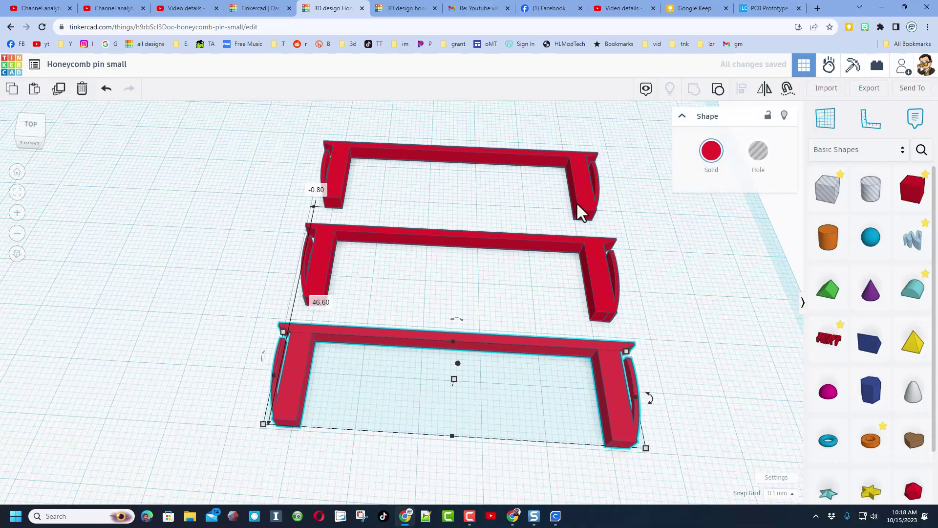
{"action": "left_click", "coordinate": [706, 161]}
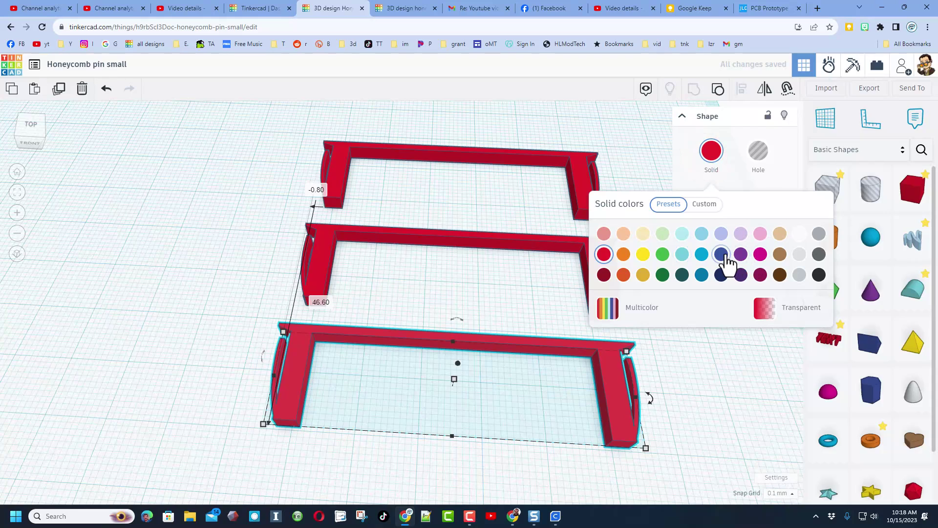
{"action": "left_click", "coordinate": [722, 254]}
Recolour the two original red pins light grey.
{"action": "left_click", "coordinate": [506, 288]}
{"action": "left_click_drag", "start_coordinate": [303, 137], "coordinate": [520, 278]}
{"action": "left_click", "coordinate": [710, 155]}
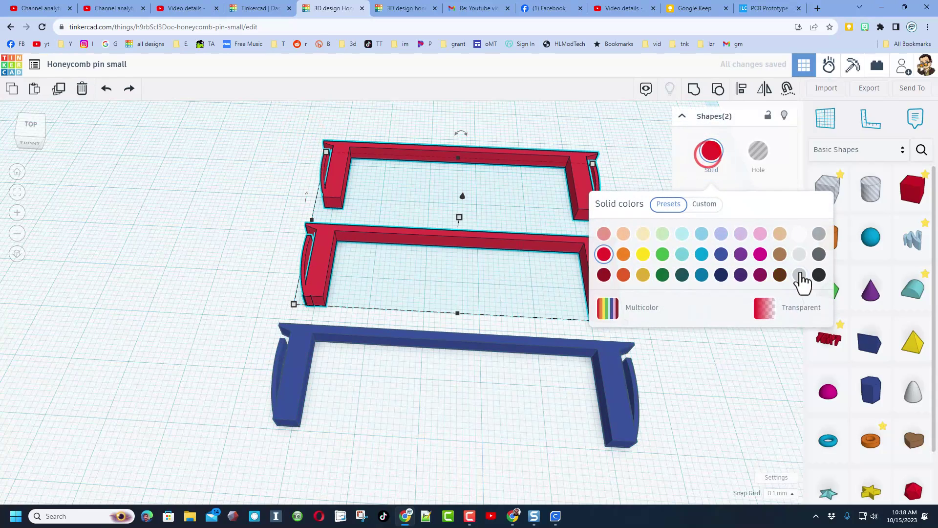
{"action": "left_click", "coordinate": [799, 272]}
{"action": "right_click_drag", "start_coordinate": [478, 365], "coordinate": [468, 319]}
{"action": "left_click", "coordinate": [467, 318]}
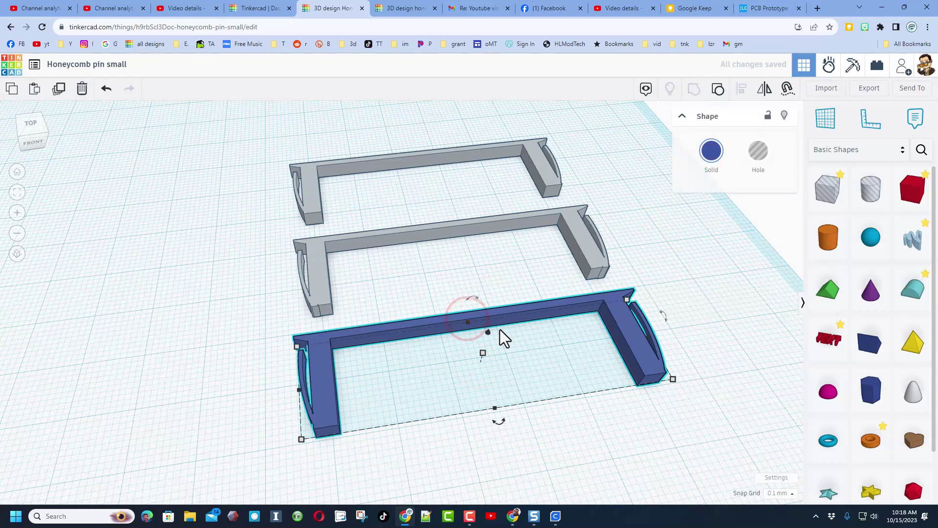
Ungroup the blue pin, then ungroup its right arm into hole boxes and ring.
{"action": "left_click", "coordinate": [718, 90]}
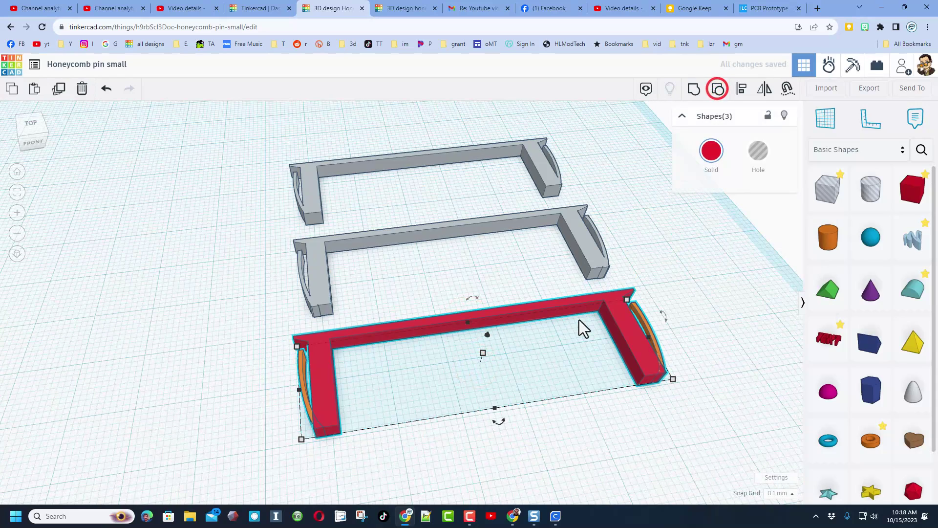
{"action": "left_click", "coordinate": [577, 331]}
{"action": "left_click", "coordinate": [649, 336]}
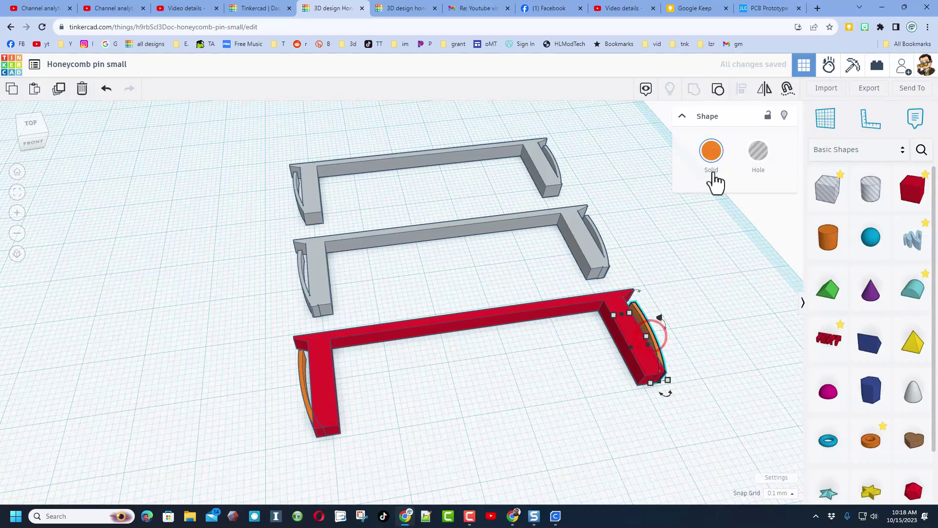
{"action": "left_click", "coordinate": [718, 91]}
Orbit and zoom to inspect the ring and hole boxes at the arm's end.
{"action": "scroll", "coordinate": [557, 368], "scroll_direction": "down", "scroll_amount": 5}
{"action": "right_click_drag", "start_coordinate": [539, 391], "coordinate": [571, 415]}
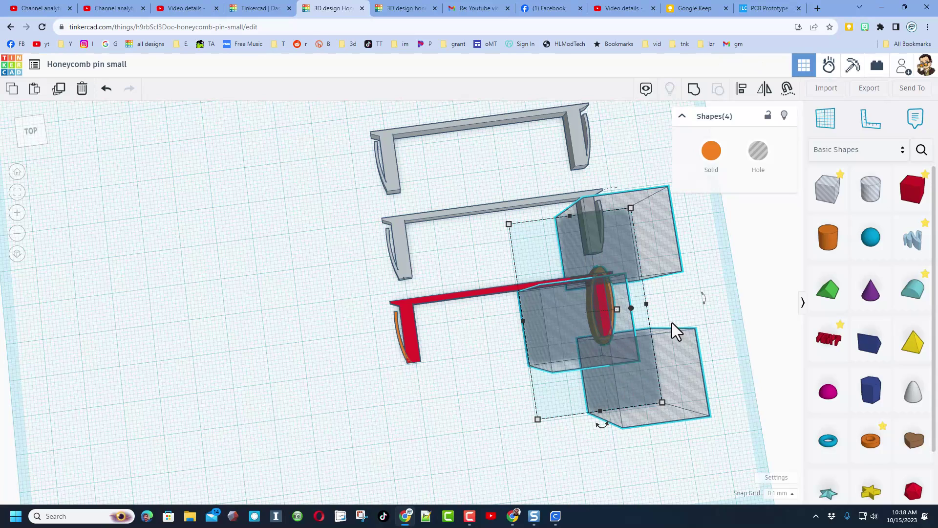
{"action": "right_click_drag", "start_coordinate": [672, 323], "coordinate": [357, 284]}
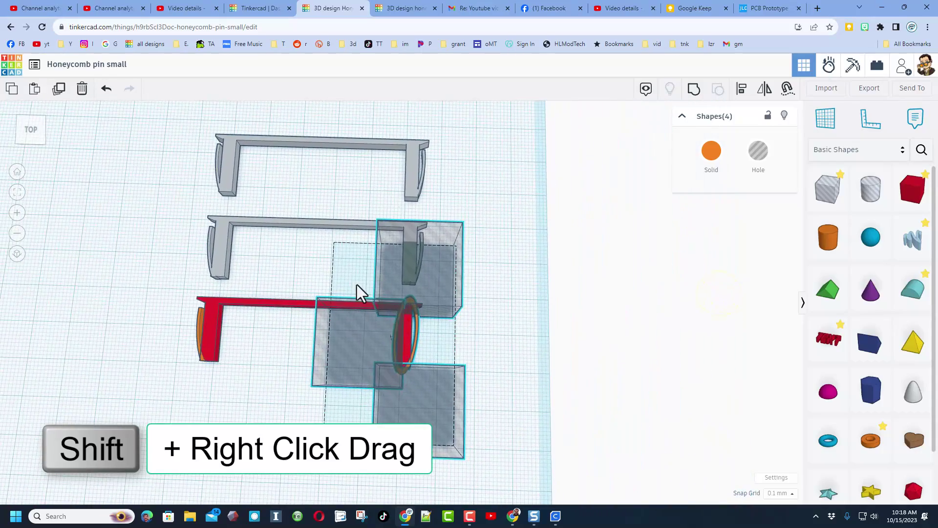
{"action": "scroll", "coordinate": [430, 360], "scroll_direction": "up", "scroll_amount": 3}
{"action": "right_click_drag", "start_coordinate": [432, 367], "coordinate": [303, 342]}
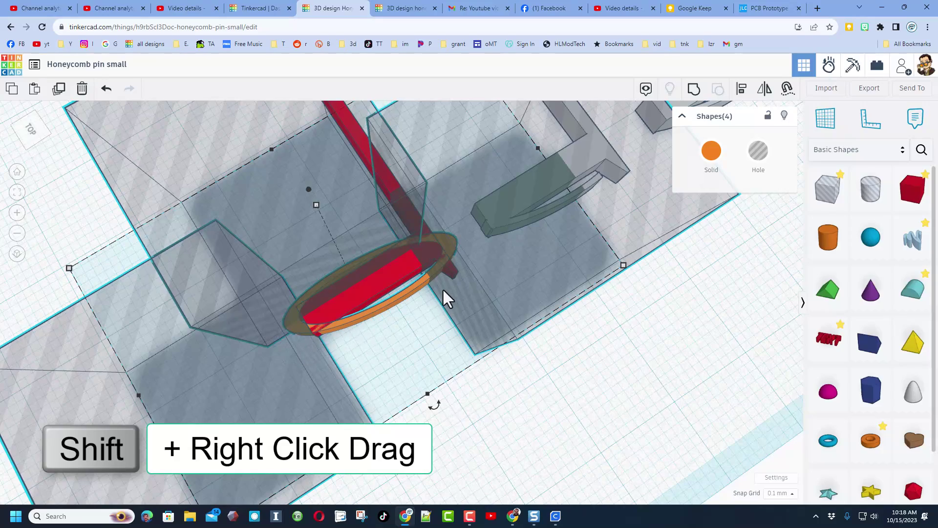
{"action": "right_click_drag", "start_coordinate": [404, 359], "coordinate": [530, 338]}
{"action": "scroll", "coordinate": [532, 337], "scroll_direction": "down", "scroll_amount": 5}
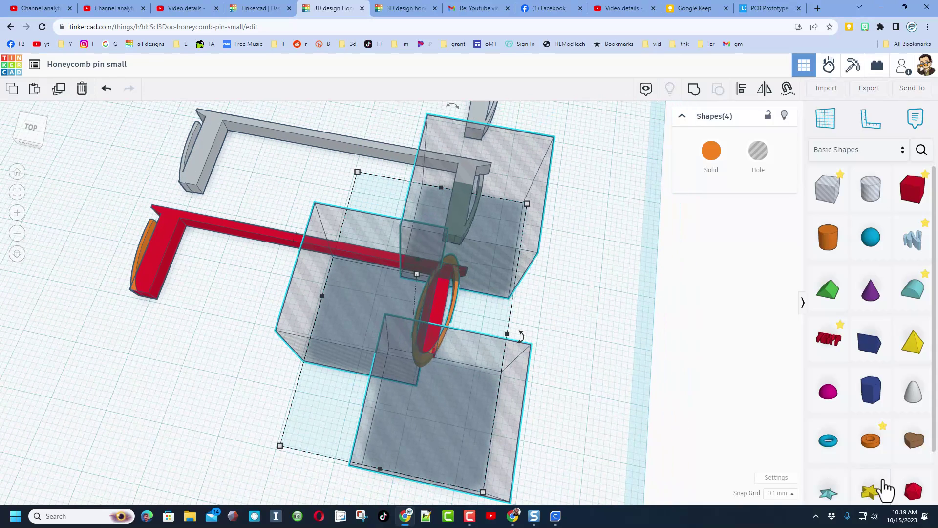
Add a Tube with 1 mm wall thickness and 64 sides, narrowed into an oval.
{"action": "left_click_drag", "start_coordinate": [870, 440], "coordinate": [609, 336]}
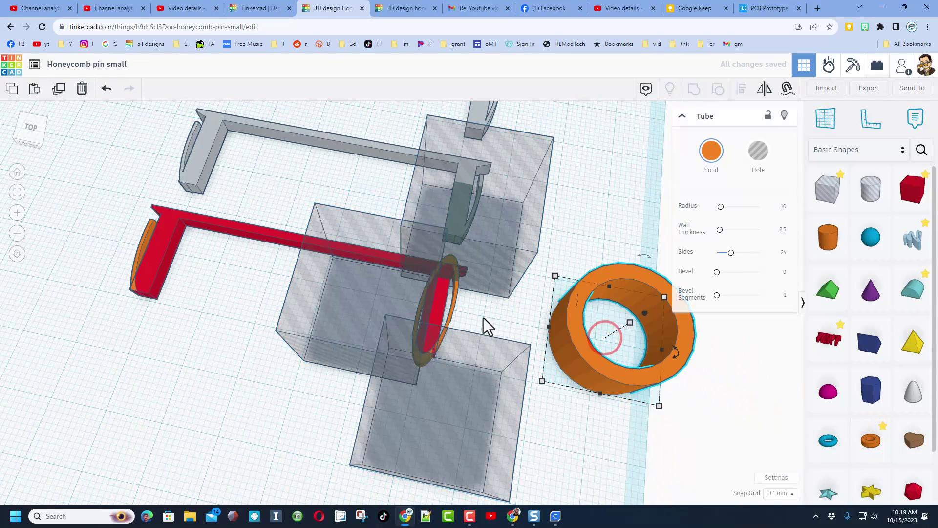
{"action": "left_click", "coordinate": [783, 231]}
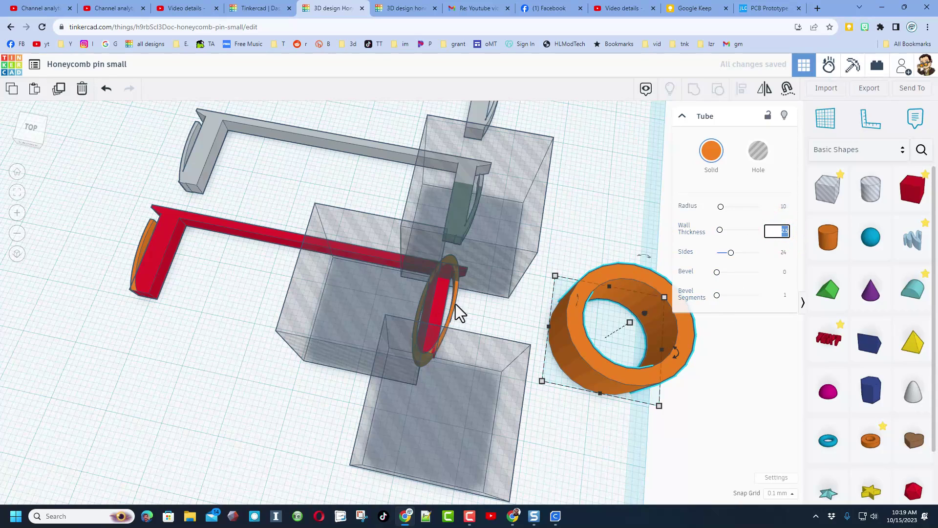
{"action": "type", "text": "0.5"}
{"action": "key", "text": "Return"}
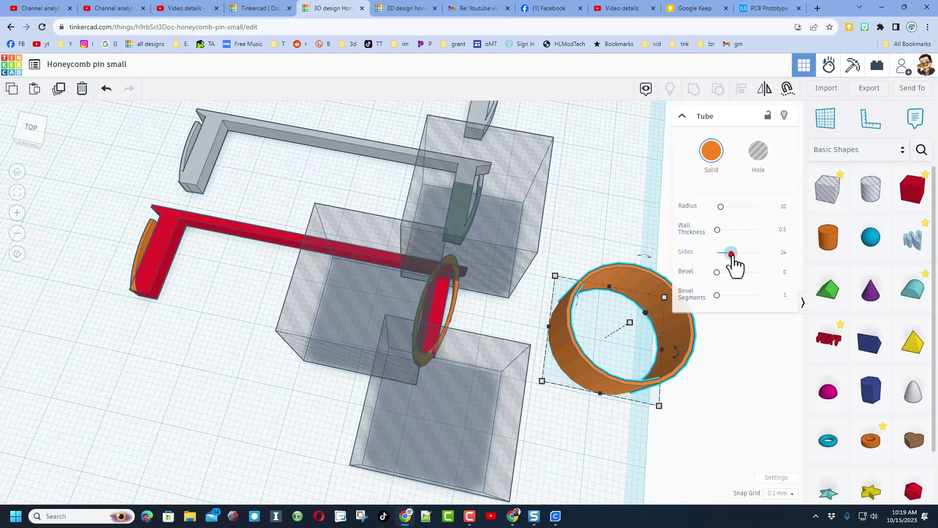
{"action": "left_click_drag", "start_coordinate": [731, 254], "coordinate": [770, 256]}
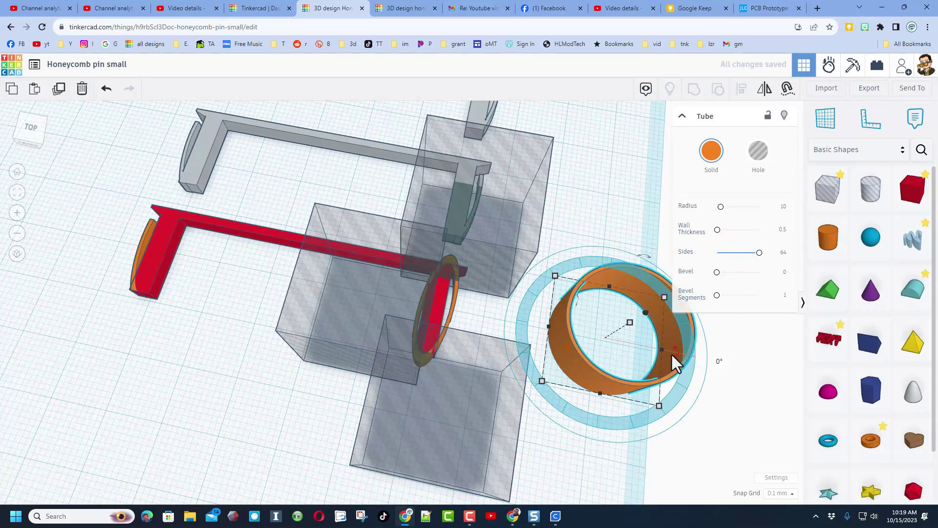
{"action": "left_click_drag", "start_coordinate": [663, 348], "coordinate": [593, 337]}
{"action": "right_click_drag", "start_coordinate": [592, 337], "coordinate": [450, 317]}
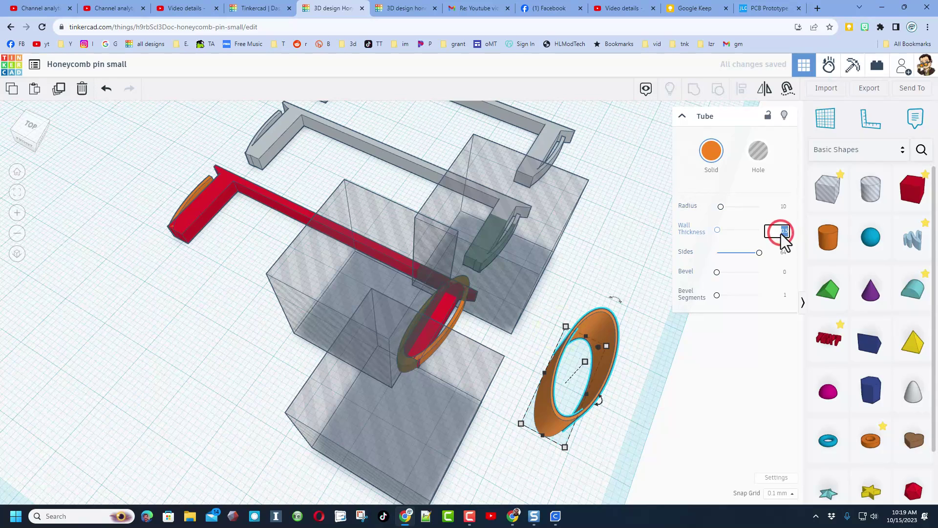
{"action": "type", "text": "1"}
{"action": "key", "text": "Return"}
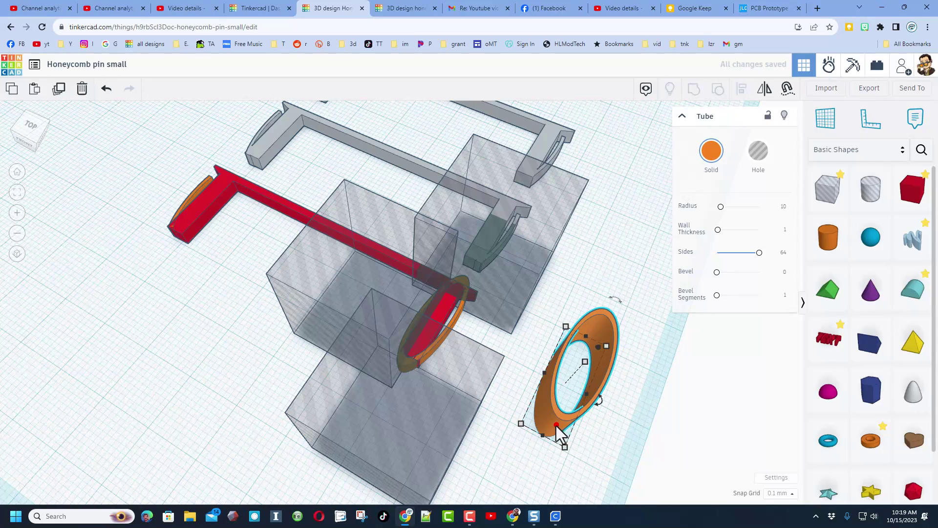
Move the tube onto the ring at the bar's end and rotate it -7° to match.
{"action": "mouse_move", "coordinate": [557, 426]}
{"action": "left_mouse_down"}
{"action": "mouse_move", "coordinate": [392, 357]}
{"action": "mouse_move", "coordinate": [409, 362]}
{"action": "left_mouse_up"}
{"action": "mouse_move", "coordinate": [508, 356]}
{"action": "right_mouse_down"}
{"action": "mouse_move", "coordinate": [535, 388]}
{"action": "mouse_move", "coordinate": [444, 333]}
{"action": "right_mouse_up"}
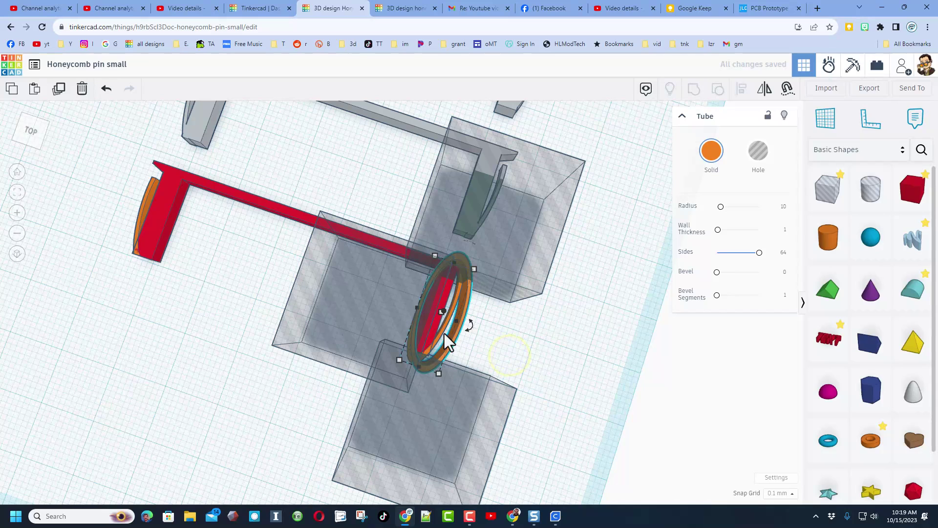
{"action": "left_click_drag", "start_coordinate": [465, 326], "coordinate": [459, 358]}
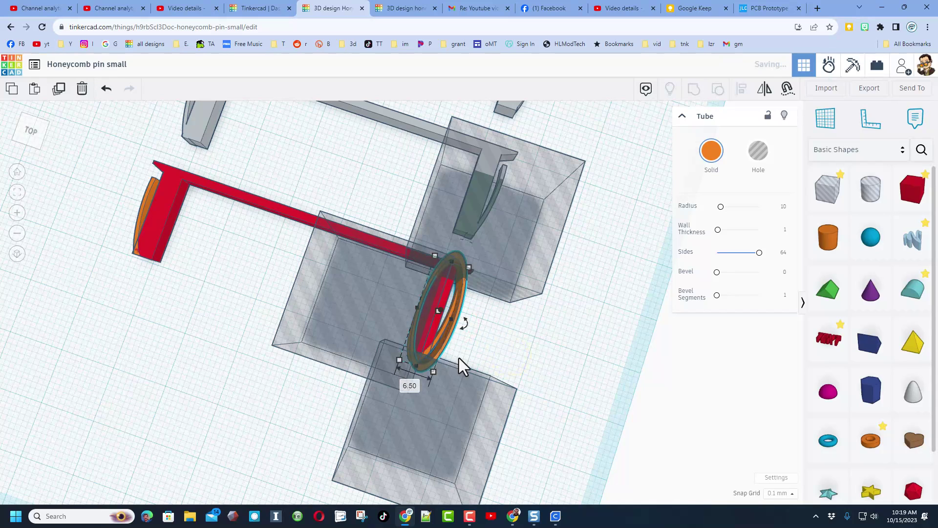
{"action": "left_click_drag", "start_coordinate": [464, 326], "coordinate": [536, 363]}
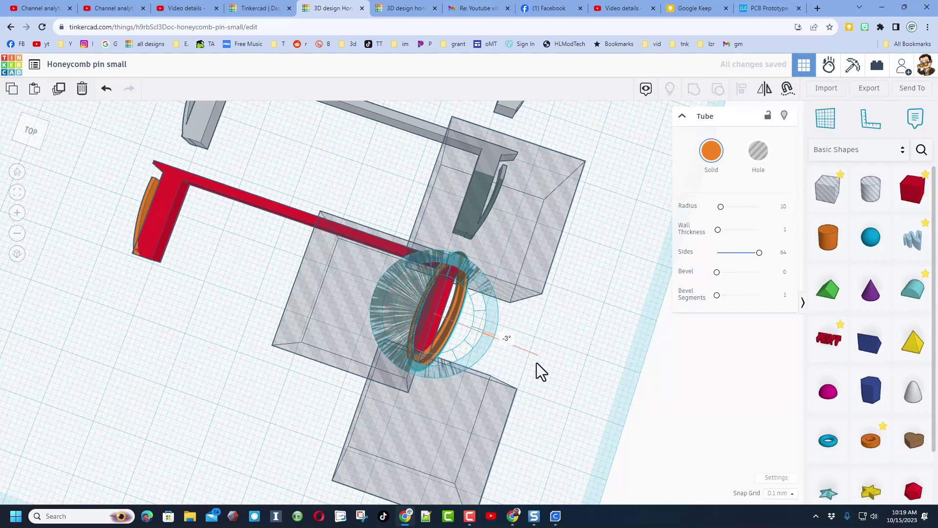
{"action": "left_click_drag", "start_coordinate": [486, 341], "coordinate": [702, 450]}
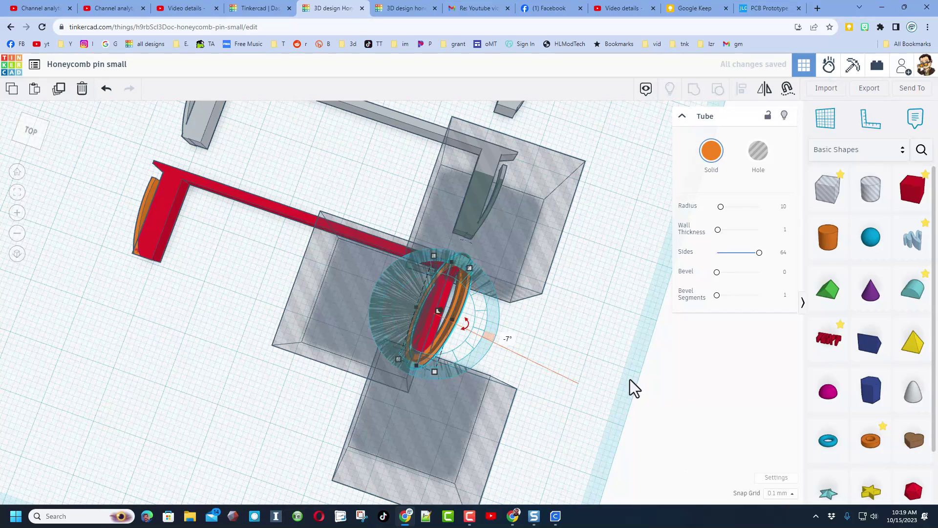
{"action": "left_click_drag", "start_coordinate": [629, 379], "coordinate": [625, 375]}
{"action": "mouse_move", "coordinate": [622, 373]}
{"action": "right_mouse_down"}
{"action": "mouse_move", "coordinate": [523, 310]}
{"action": "mouse_move", "coordinate": [457, 356]}
{"action": "mouse_move", "coordinate": [448, 352]}
{"action": "right_mouse_up"}
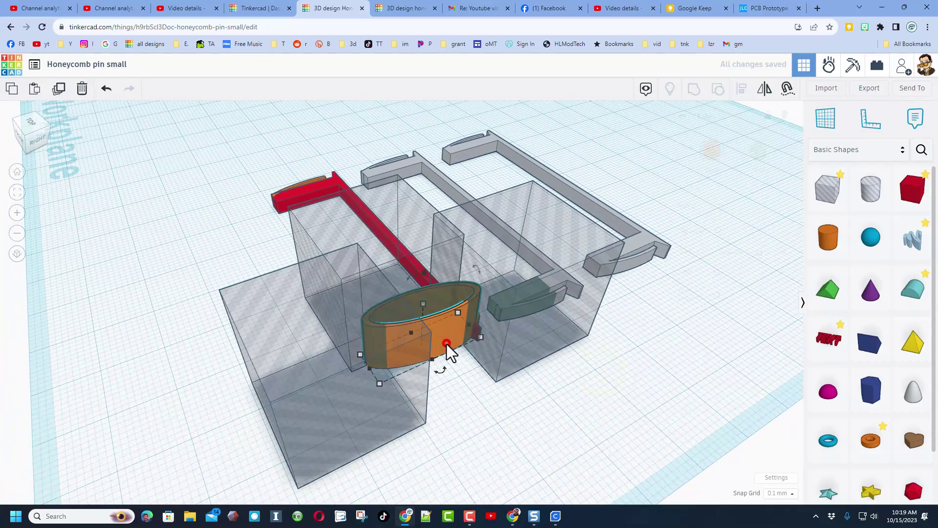
Colour the tube purple and flatten it to 3.00 tall.
{"action": "left_click", "coordinate": [711, 151]}
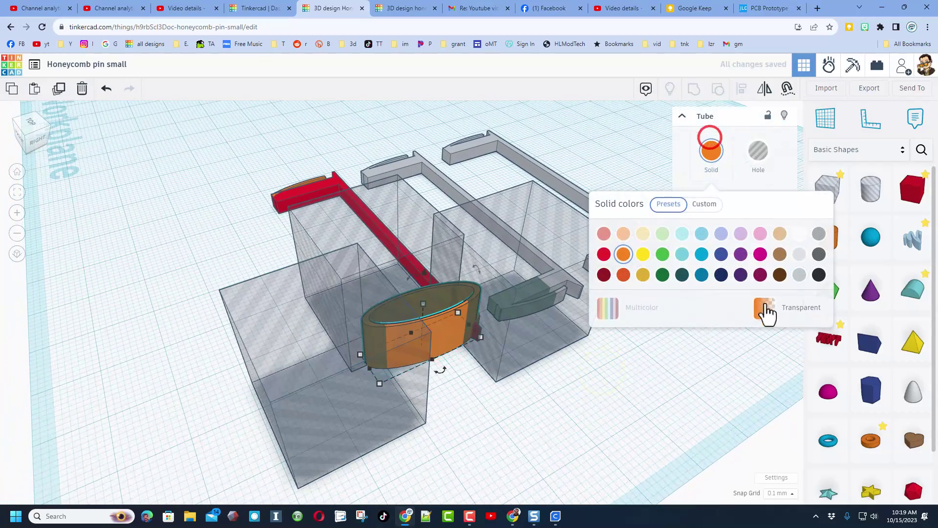
{"action": "left_click", "coordinate": [744, 253]}
{"action": "left_click", "coordinate": [521, 415]}
{"action": "left_click", "coordinate": [436, 336]}
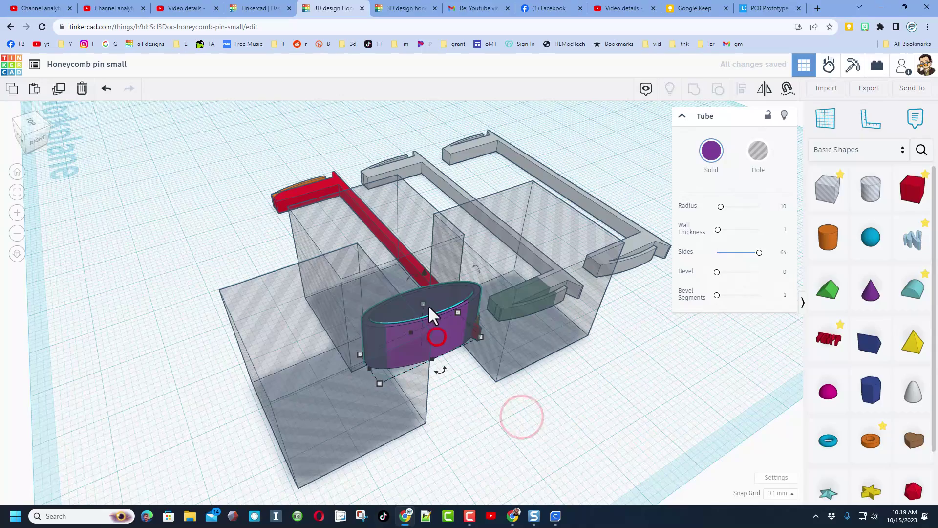
{"action": "left_click_drag", "start_coordinate": [428, 305], "coordinate": [438, 344]}
{"action": "right_click_drag", "start_coordinate": [438, 344], "coordinate": [764, 235]}
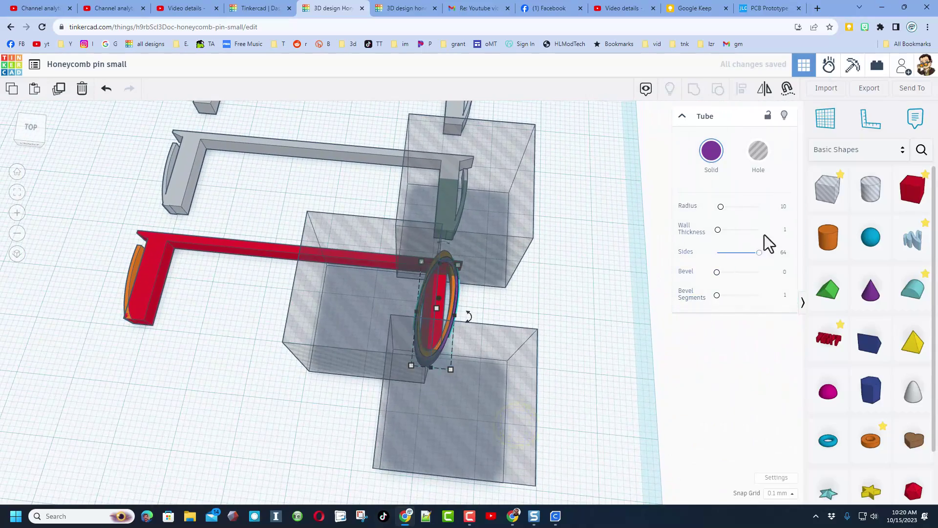
Place a stray Box on the workplane, then delete it.
{"action": "left_click", "coordinate": [827, 189]}
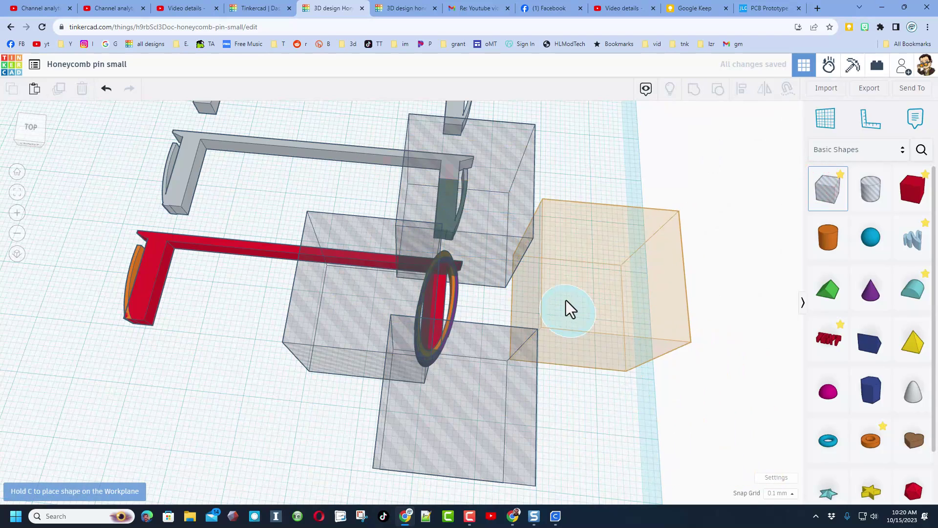
{"action": "left_click", "coordinate": [594, 297]}
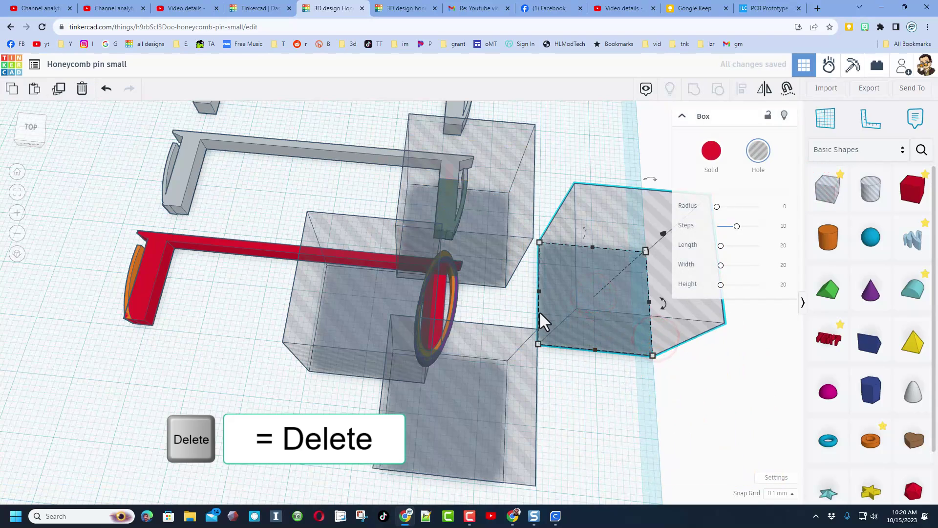
{"action": "key", "text": "Delete"}
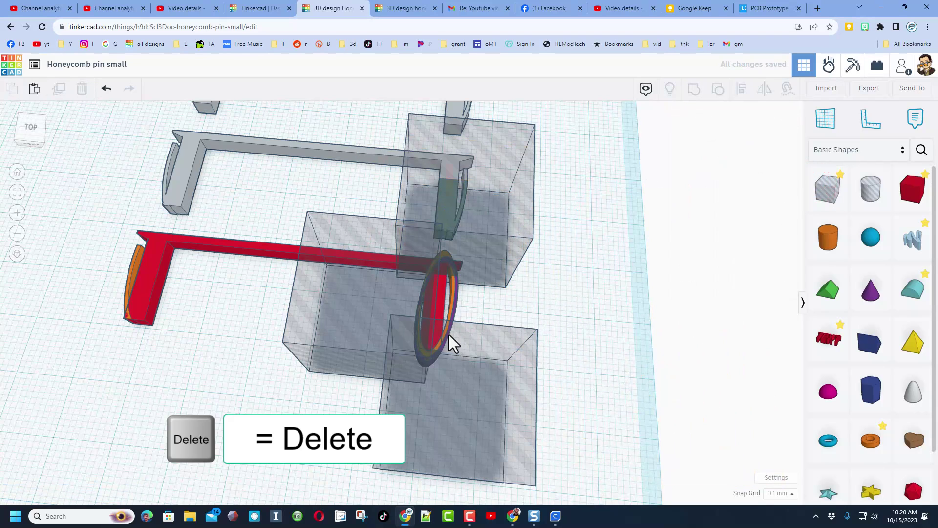
{"action": "left_click", "coordinate": [234, 248]}
{"action": "left_click", "coordinate": [766, 122]}
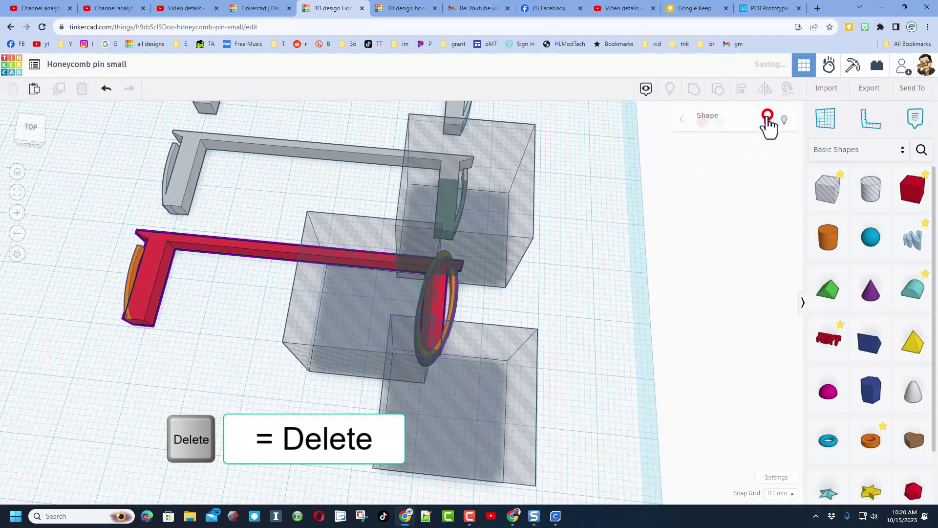
{"action": "left_click", "coordinate": [527, 314]}
{"action": "scroll", "coordinate": [523, 312], "scroll_direction": "up", "scroll_amount": 3}
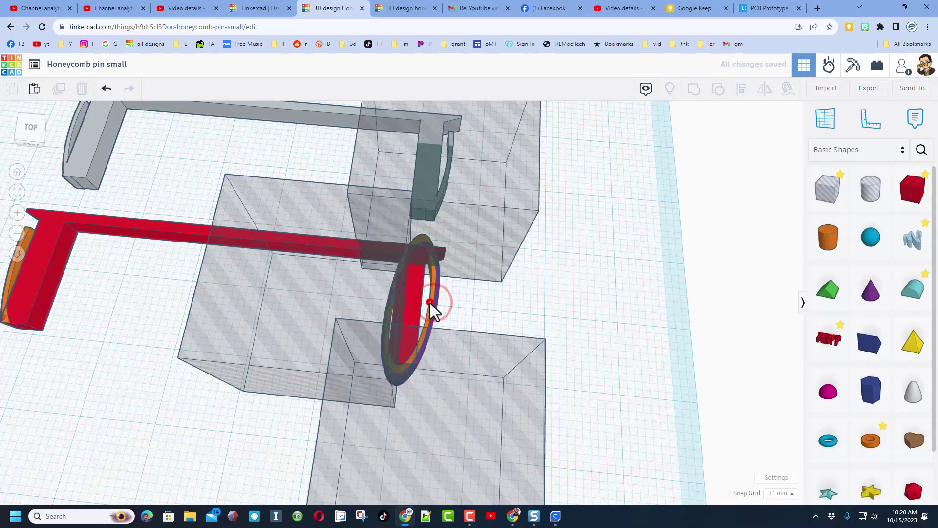
Nudge the tube ring with Ctrl+Up, then marquee-select the bracket, ring and hole boxes.
{"action": "left_click", "coordinate": [430, 303]}
{"action": "left_click", "coordinate": [782, 119]}
{"action": "right_click_drag", "start_coordinate": [546, 301], "coordinate": [285, 325]}
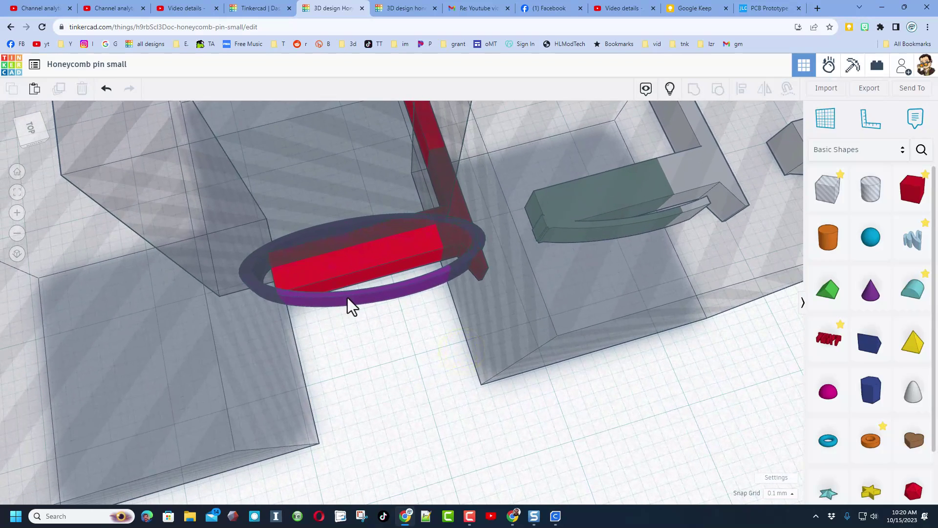
{"action": "left_click", "coordinate": [337, 306]}
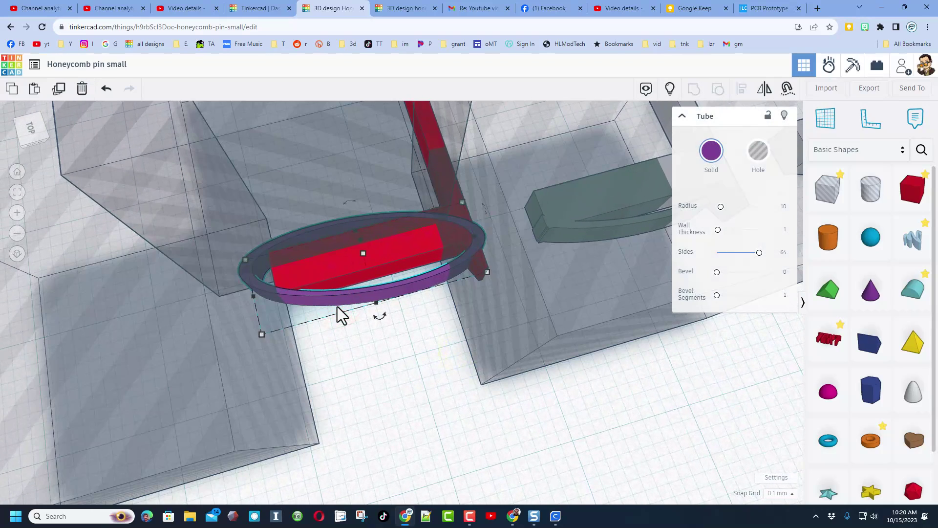
{"action": "key", "text": "ctrl+Up"}
{"action": "key", "text": "ctrl+Up"}
{"action": "right_click_drag", "start_coordinate": [275, 321], "coordinate": [432, 333]}
{"action": "scroll", "coordinate": [430, 330], "scroll_direction": "down", "scroll_amount": 3}
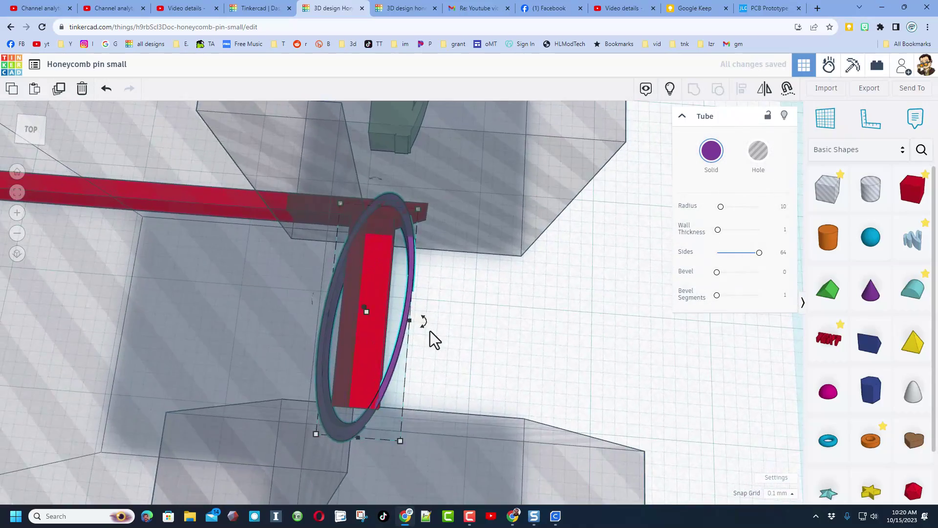
{"action": "left_click", "coordinate": [482, 316]}
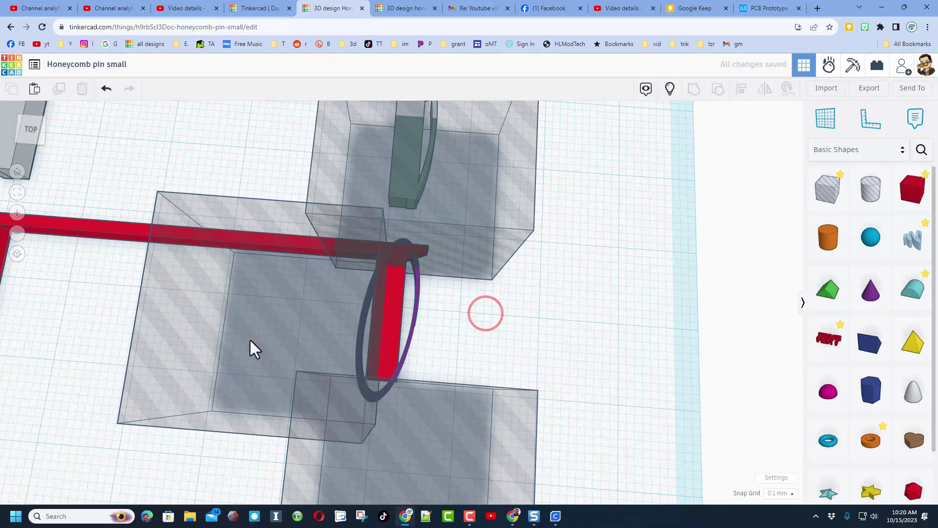
{"action": "left_click_drag", "start_coordinate": [573, 262], "coordinate": [288, 422]}
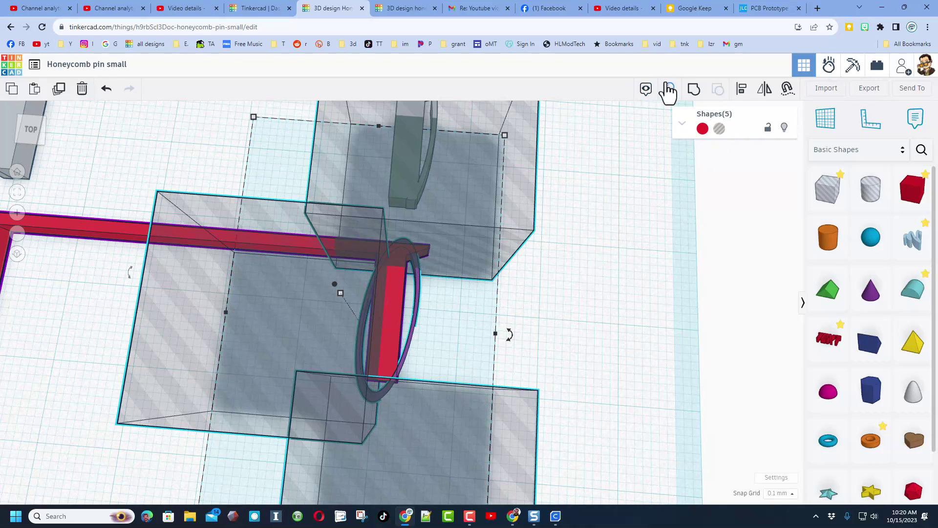
Group the five shapes so the hole boxes cut the tube into an arc.
{"action": "left_click", "coordinate": [694, 89]}
{"action": "left_click", "coordinate": [570, 340]}
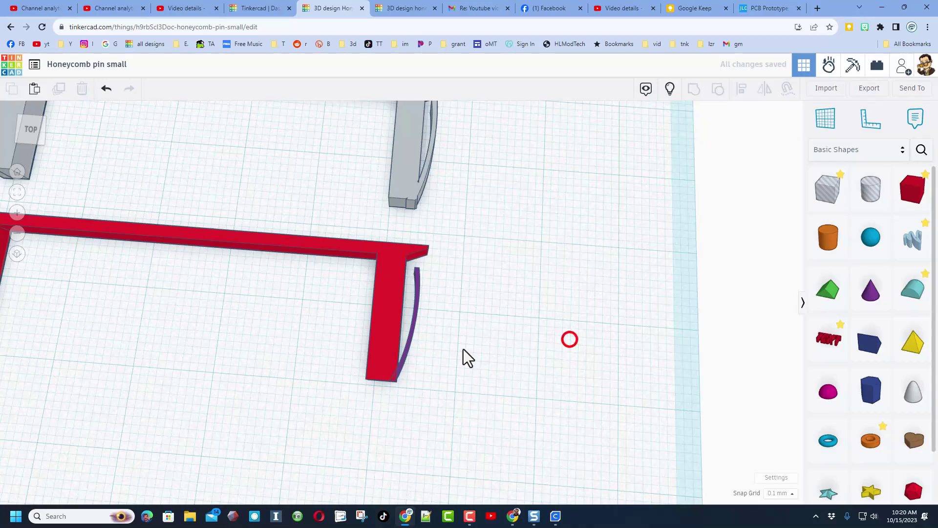
{"action": "right_click_drag", "start_coordinate": [463, 349], "coordinate": [380, 388]}
Group the red bar and purple arc with Ctrl+G, then orbit to a top-down view.
{"action": "left_click", "coordinate": [405, 344]}
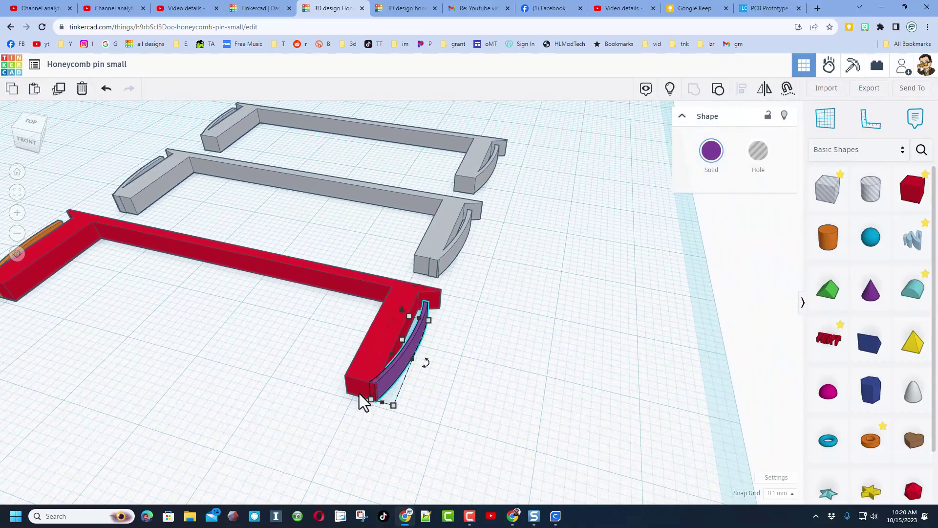
{"action": "scroll", "coordinate": [363, 394], "scroll_direction": "up", "scroll_amount": 2}
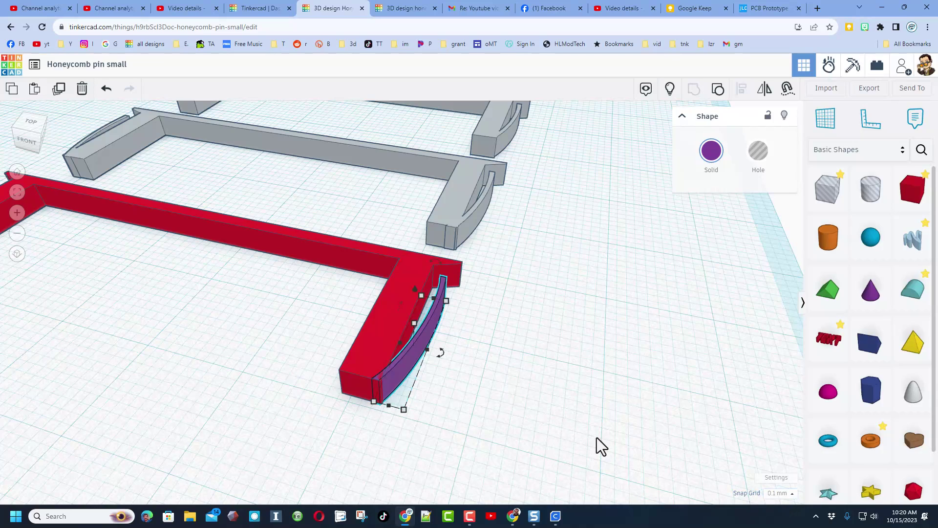
{"action": "left_click", "coordinate": [545, 415]}
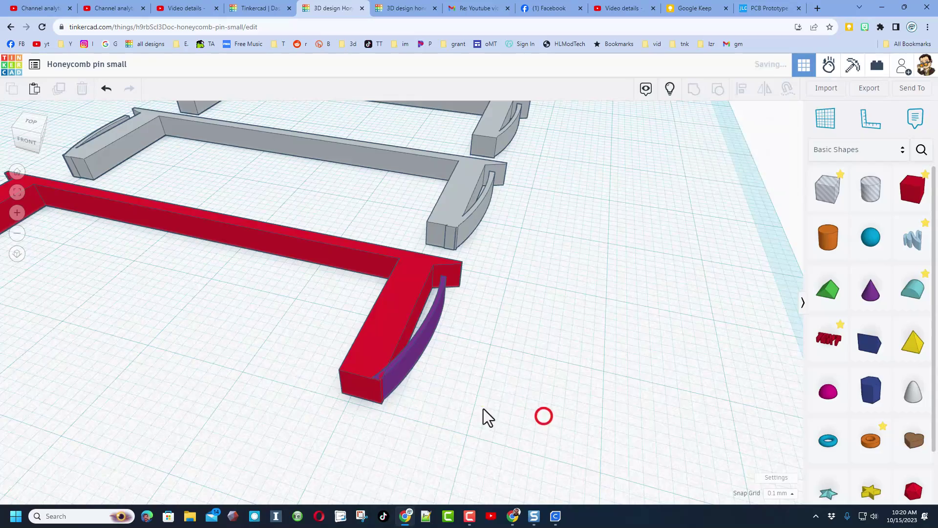
{"action": "right_click_drag", "start_coordinate": [576, 361], "coordinate": [503, 345]}
{"action": "left_click", "coordinate": [397, 335]}
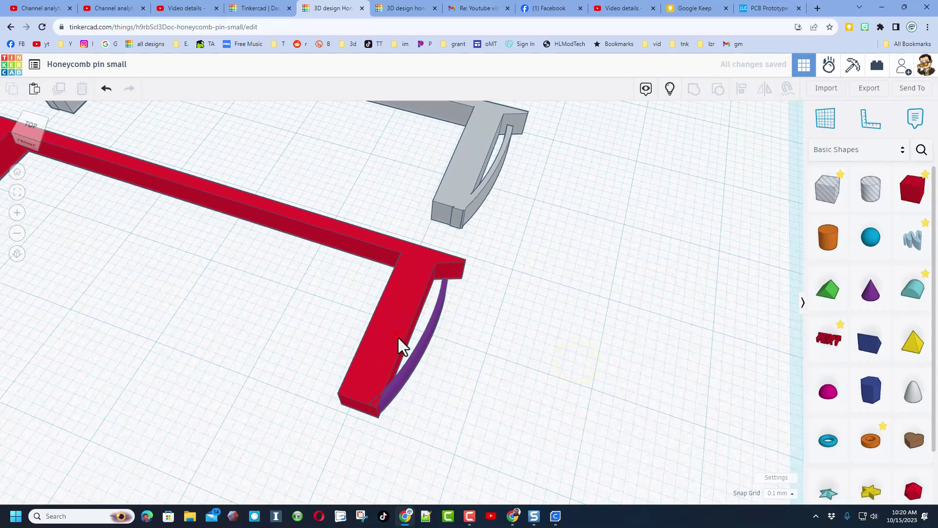
{"action": "key", "text": "ctrl+a"}
{"action": "left_click", "coordinate": [535, 324]}
{"action": "key", "text": "ctrl+a"}
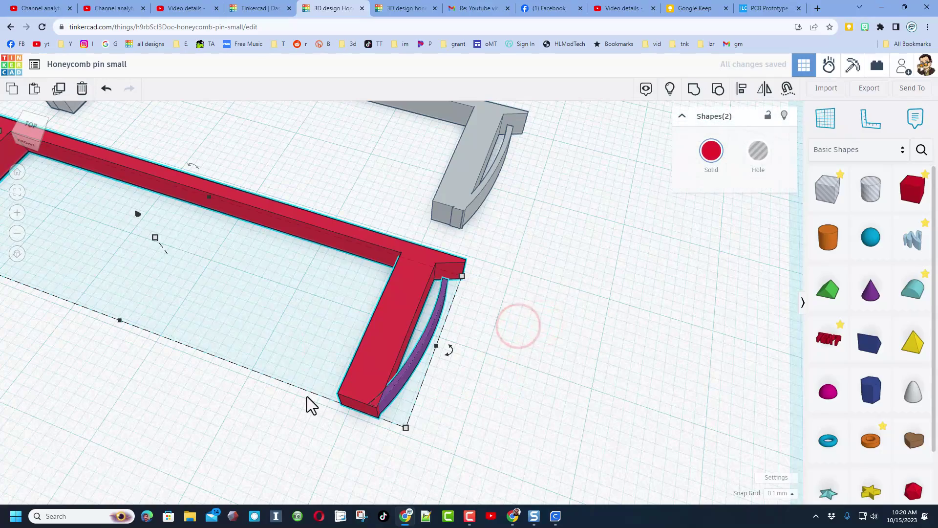
{"action": "key", "text": "ctrl+g"}
{"action": "scroll", "coordinate": [307, 391], "scroll_direction": "down", "scroll_amount": 5}
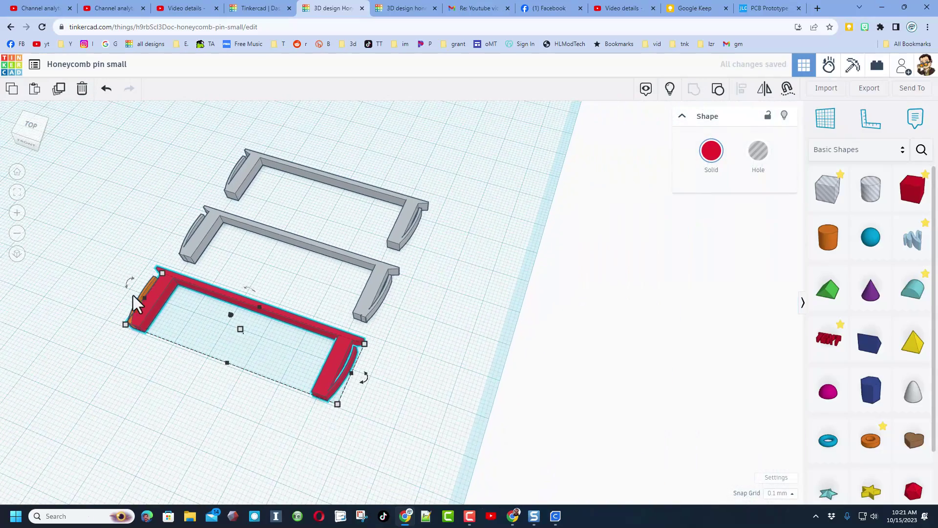
{"action": "right_click_drag", "start_coordinate": [210, 364], "coordinate": [248, 377]}
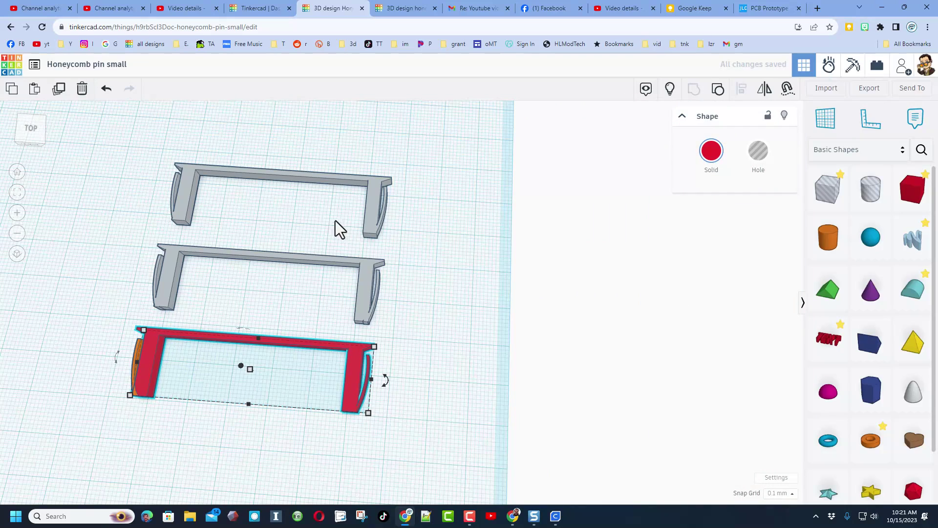
Start a .STL export of the top grey pin, then cancel the Save As dialog.
{"action": "left_click", "coordinate": [374, 209]}
{"action": "right_click_drag", "start_coordinate": [316, 211], "coordinate": [289, 225]}
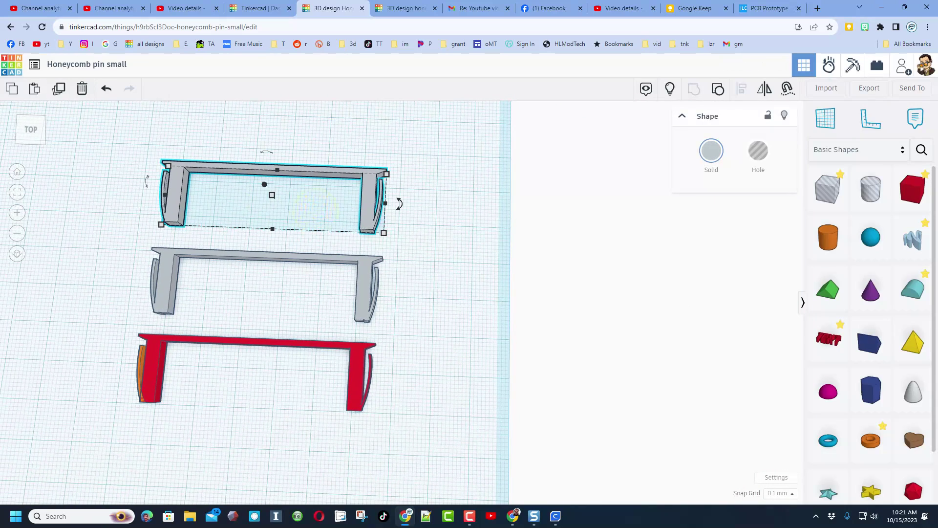
{"action": "left_click", "coordinate": [869, 88]}
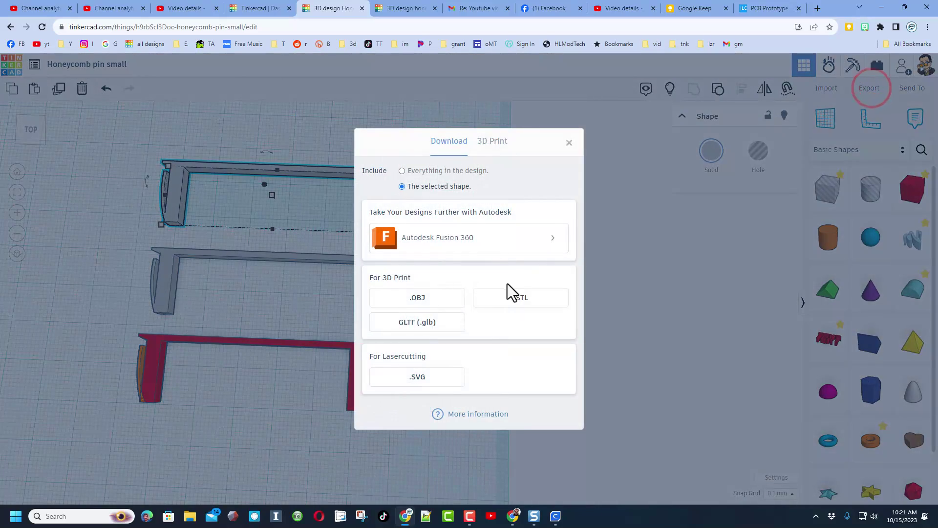
{"action": "left_click", "coordinate": [519, 297]}
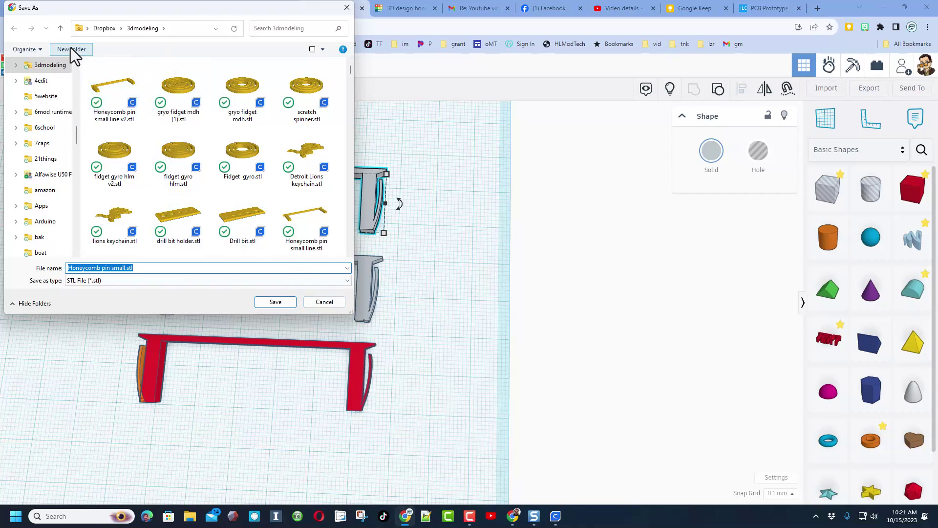
{"action": "left_click", "coordinate": [319, 301]}
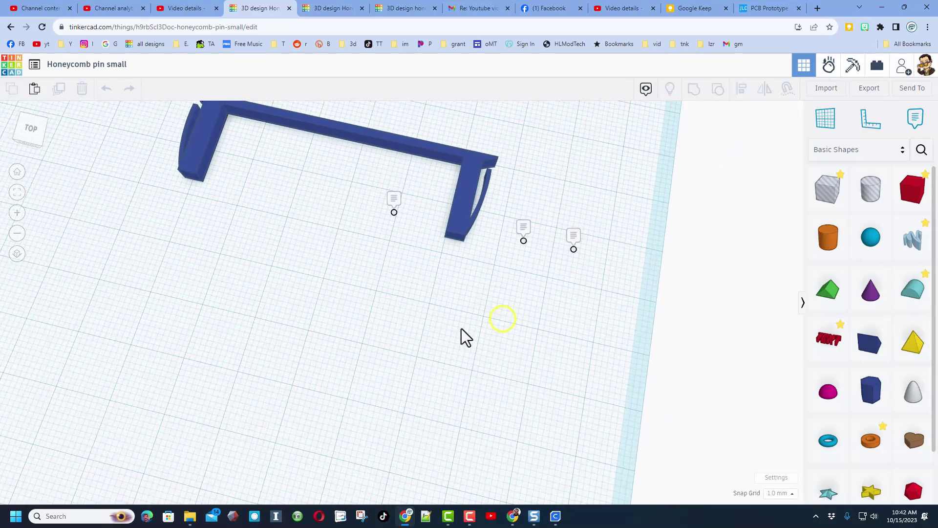
View the blue pin from straight above, centred, then return to the designs dashboard.
{"action": "right_click_drag", "start_coordinate": [461, 328], "coordinate": [491, 318]}
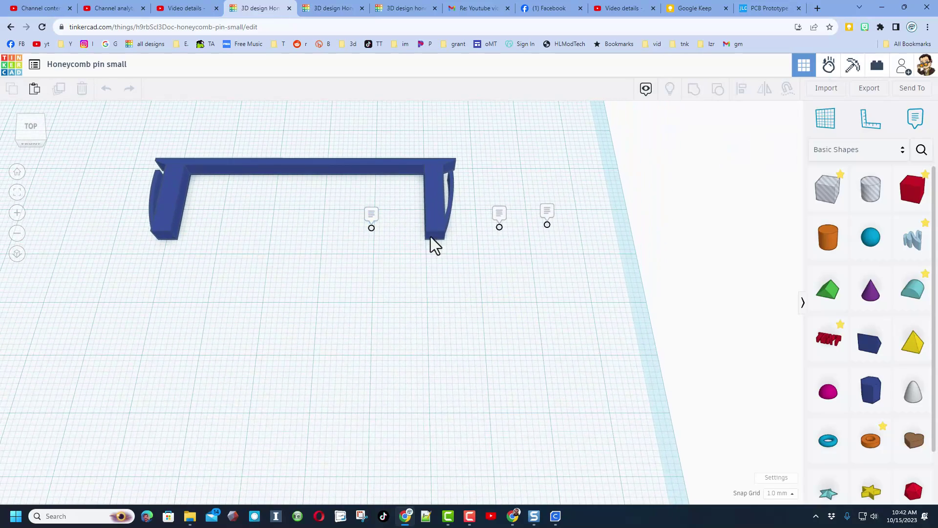
{"action": "middle_click_drag", "start_coordinate": [455, 267], "coordinate": [513, 347]}
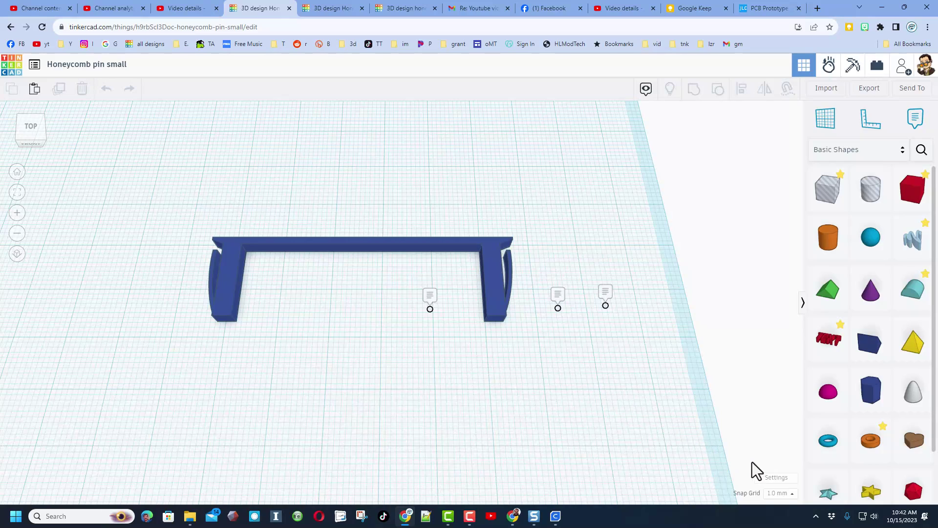
{"action": "left_click", "coordinate": [6, 77]}
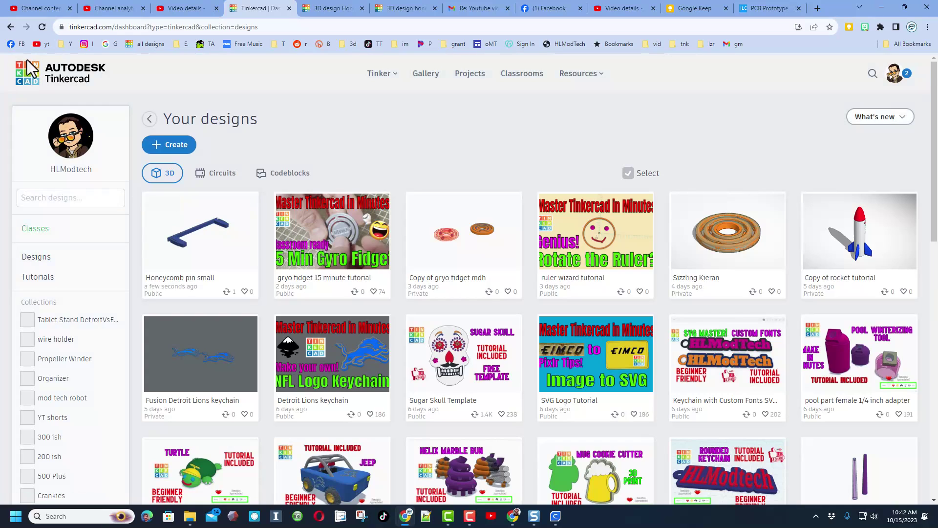
Open the pin design's properties, enlarge the description, and review the licence choices, keeping ShareAlike.
{"action": "left_click", "coordinate": [245, 205]}
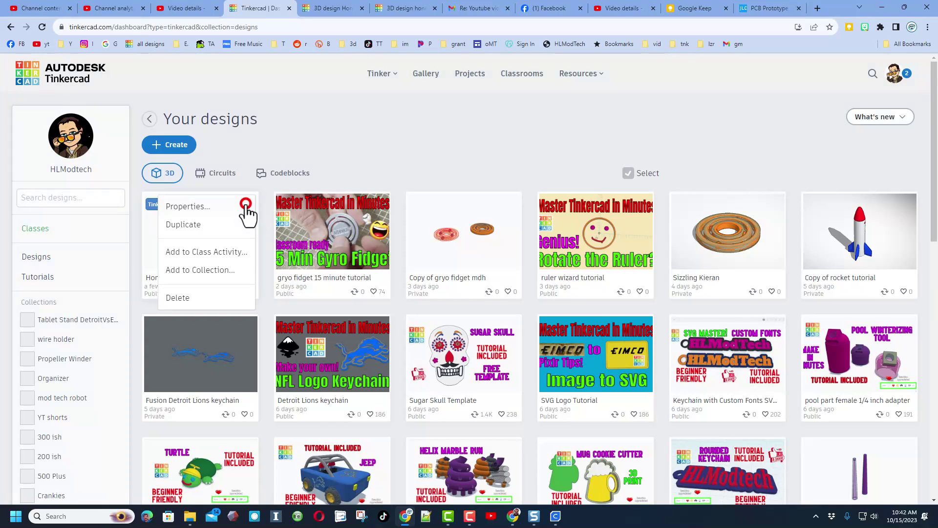
{"action": "left_click", "coordinate": [210, 207]}
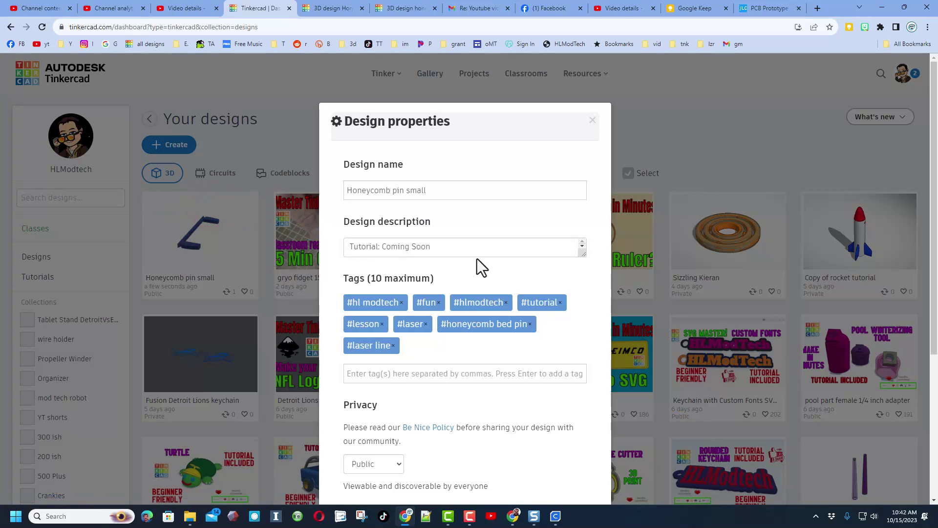
{"action": "left_click_drag", "start_coordinate": [578, 256], "coordinate": [566, 390]}
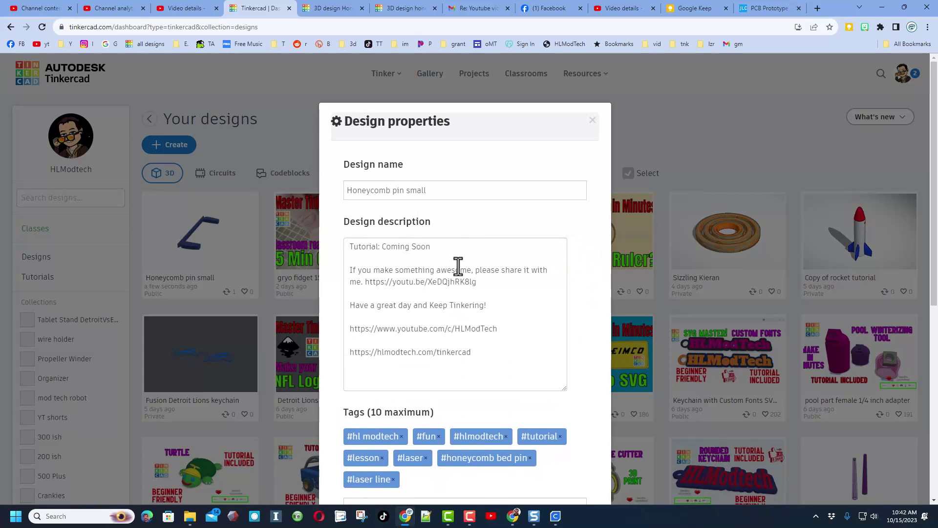
{"action": "scroll", "coordinate": [458, 268], "scroll_direction": "down", "scroll_amount": 4}
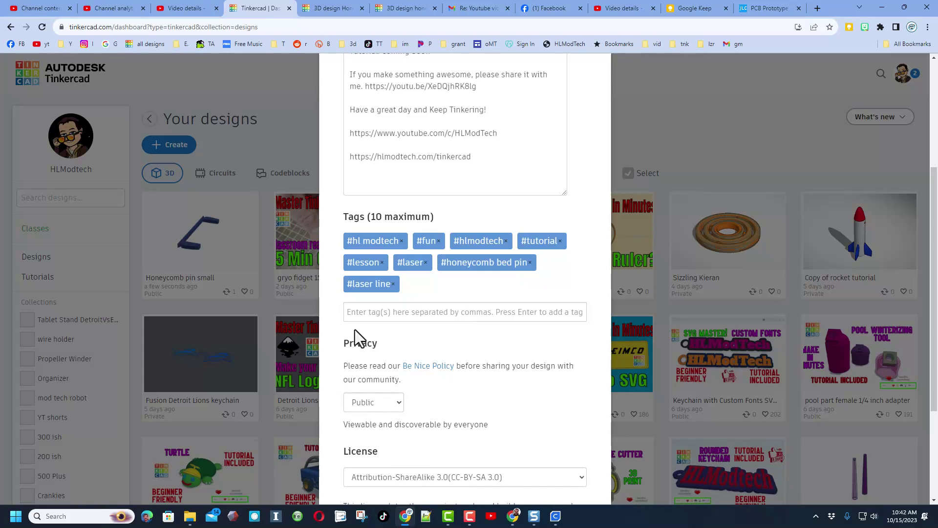
{"action": "scroll", "coordinate": [437, 420], "scroll_direction": "down", "scroll_amount": 1}
{"action": "left_click", "coordinate": [442, 430]}
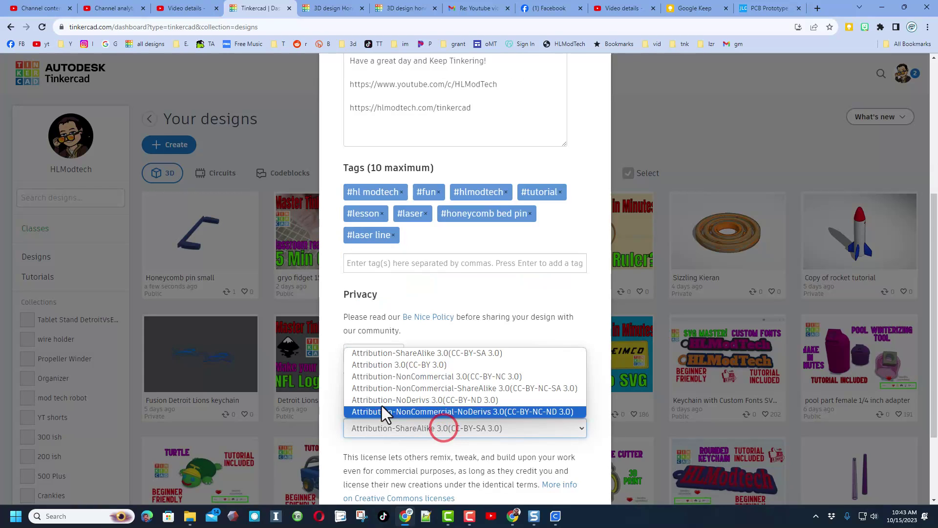
{"action": "left_click", "coordinate": [481, 320]}
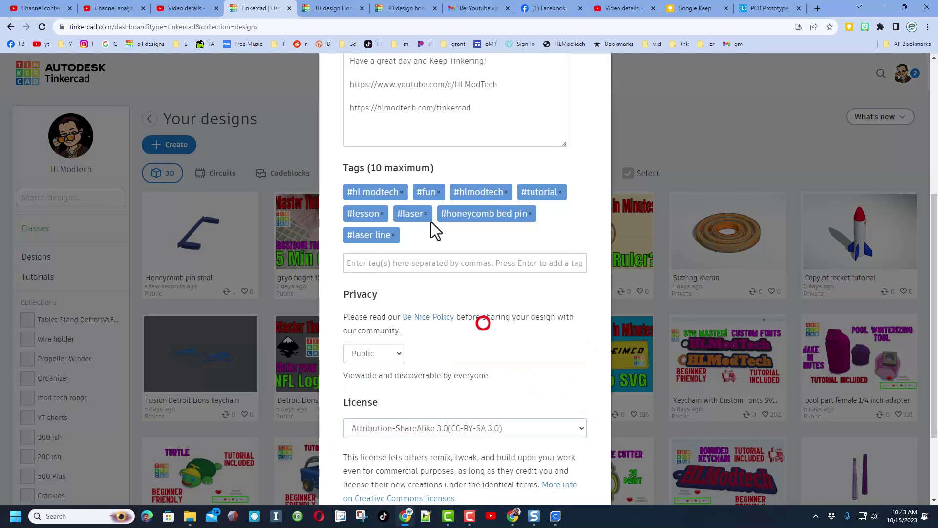
{"action": "scroll", "coordinate": [469, 303], "scroll_direction": "up", "scroll_amount": 5}
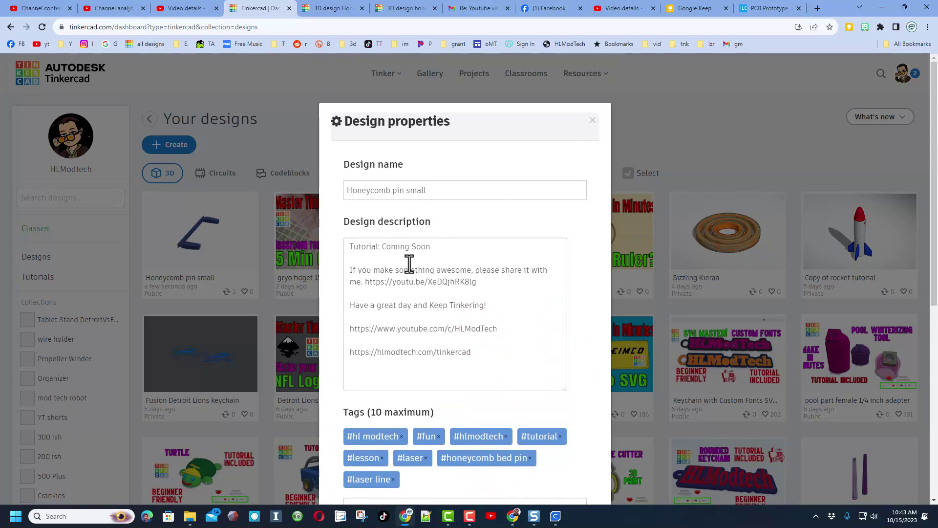
{"action": "scroll", "coordinate": [464, 280], "scroll_direction": "down", "scroll_amount": 6}
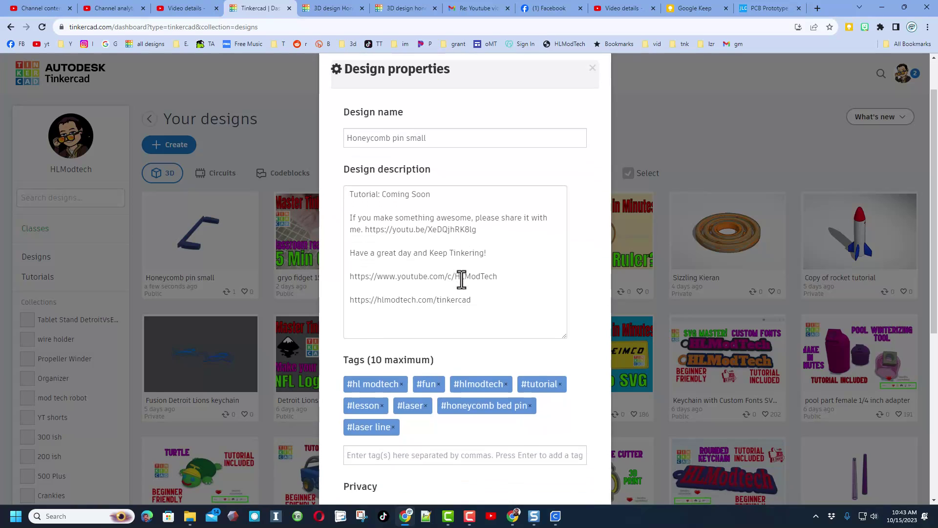
{"action": "scroll", "coordinate": [455, 313], "scroll_direction": "down", "scroll_amount": 1}
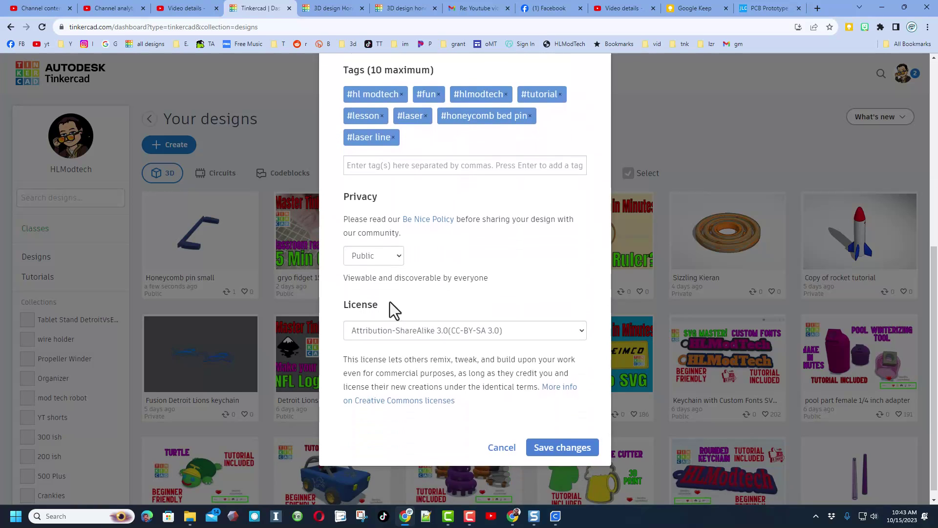
{"action": "scroll", "coordinate": [453, 308], "scroll_direction": "up", "scroll_amount": 3}
Add the #hlmt23 tag, remove it again, and save the design properties.
{"action": "left_click", "coordinate": [385, 313]}
{"action": "type", "text": "hlm"}
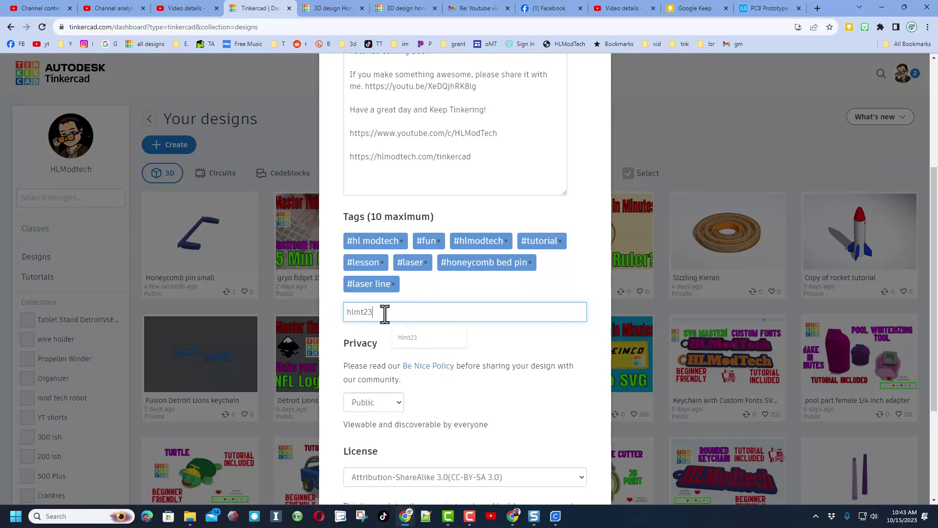
{"action": "type", "text": "t23"}
{"action": "key", "text": "Return"}
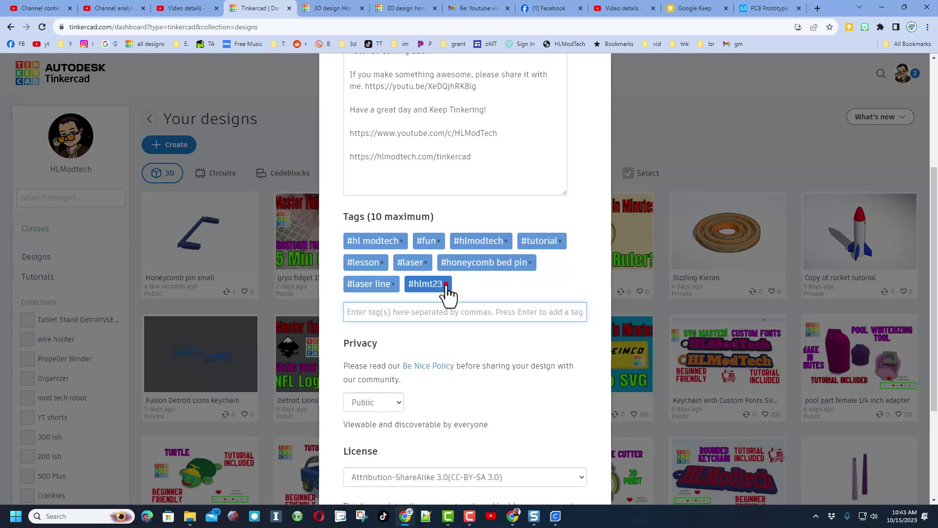
{"action": "left_click", "coordinate": [446, 284]}
{"action": "scroll", "coordinate": [508, 377], "scroll_direction": "down", "scroll_amount": 3}
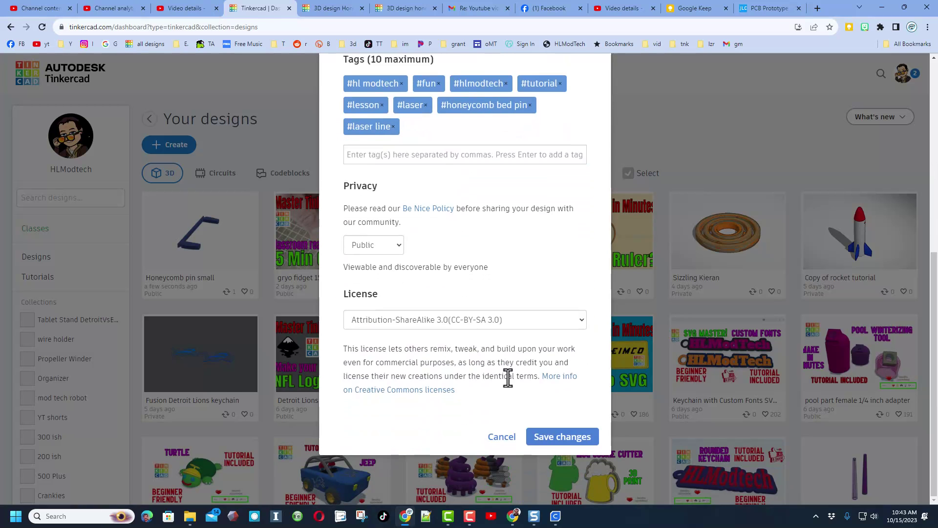
{"action": "left_click", "coordinate": [557, 435]}
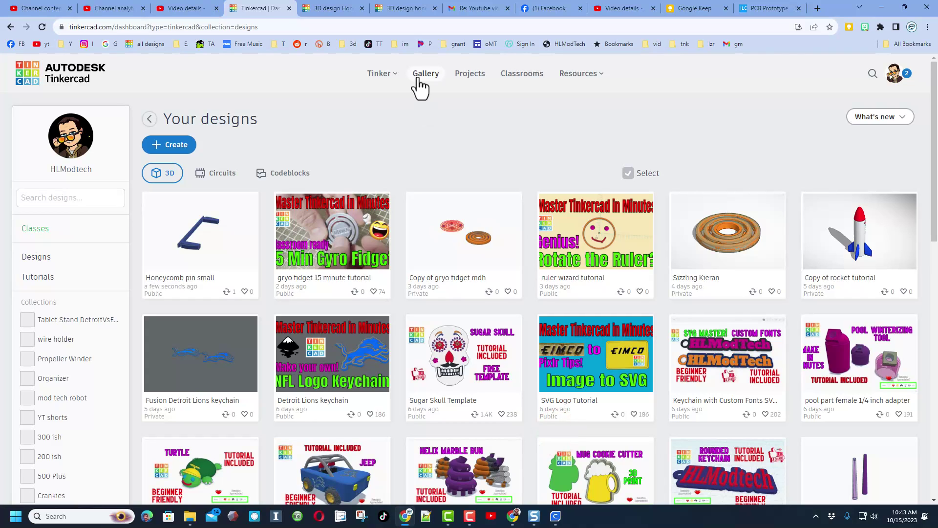
Show all recent gallery designs, not only Staff picks, in the small thumbnail grid.
{"action": "left_click", "coordinate": [419, 77]}
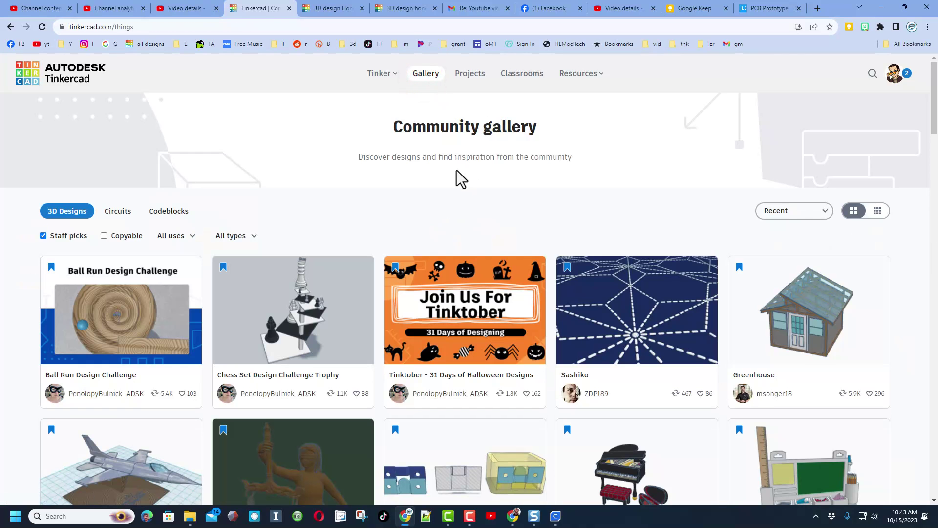
{"action": "left_click", "coordinate": [43, 237]}
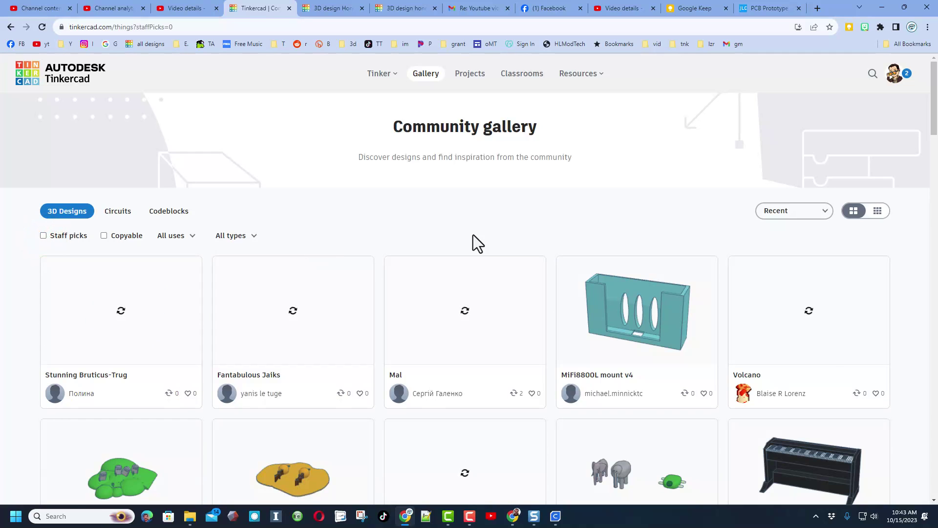
{"action": "left_click", "coordinate": [877, 211]}
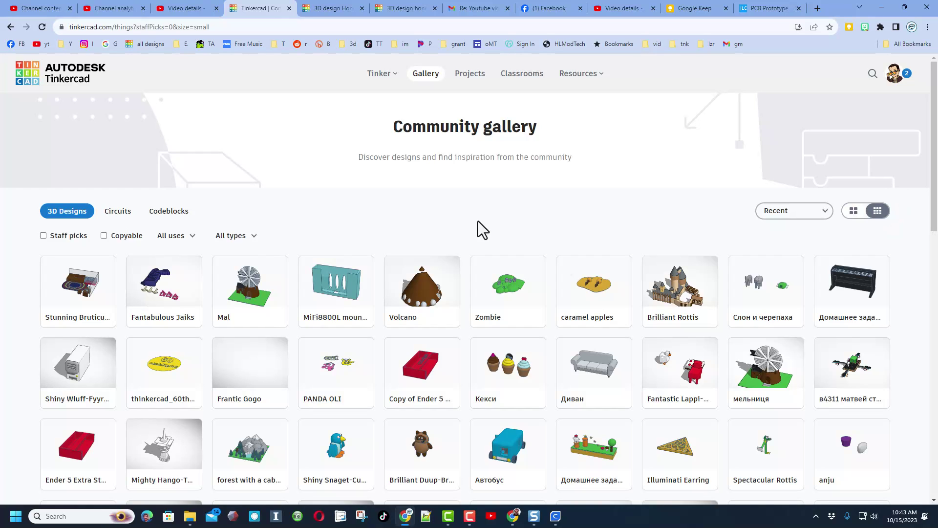
{"action": "scroll", "coordinate": [814, 296], "scroll_direction": "down", "scroll_amount": 1}
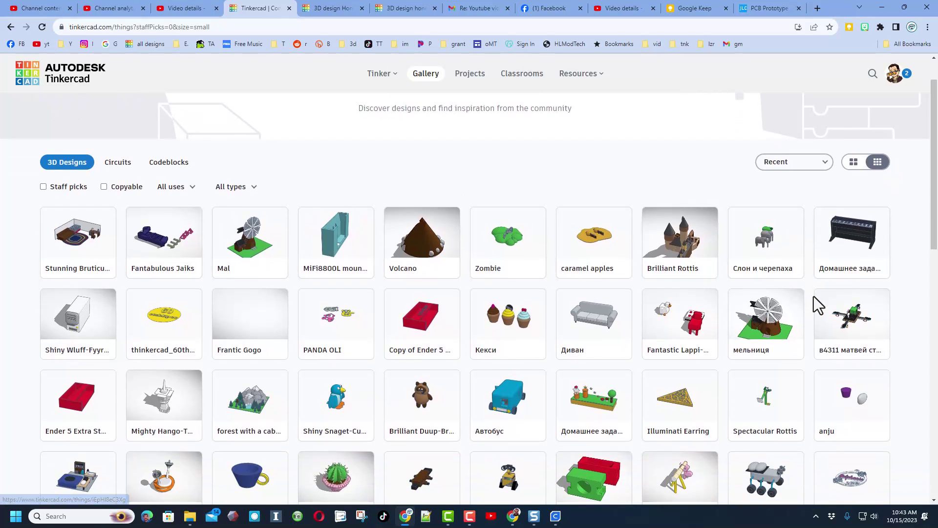
{"action": "scroll", "coordinate": [814, 296], "scroll_direction": "down", "scroll_amount": 3}
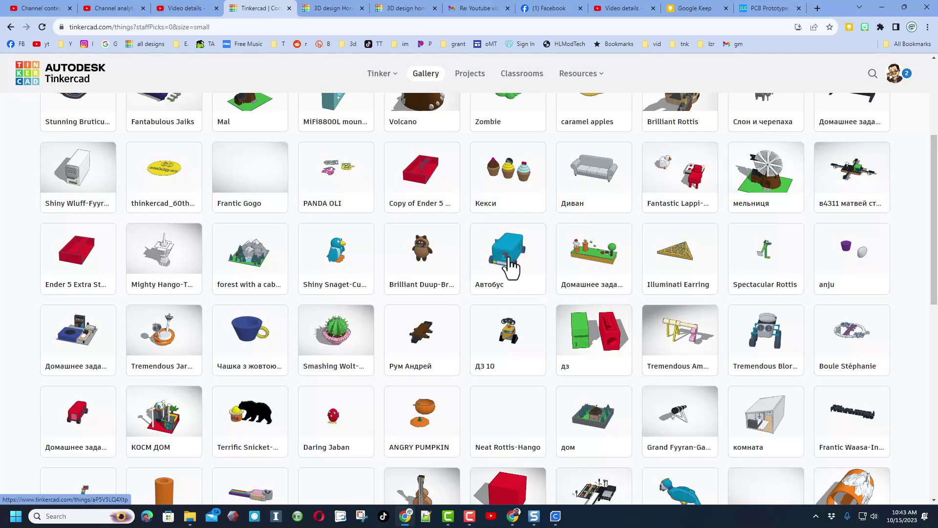
Open the Автобус design and give it the Awesome, A+ reaction.
{"action": "left_click", "coordinate": [510, 267]}
{"action": "mouse_move", "coordinate": [705, 130]}
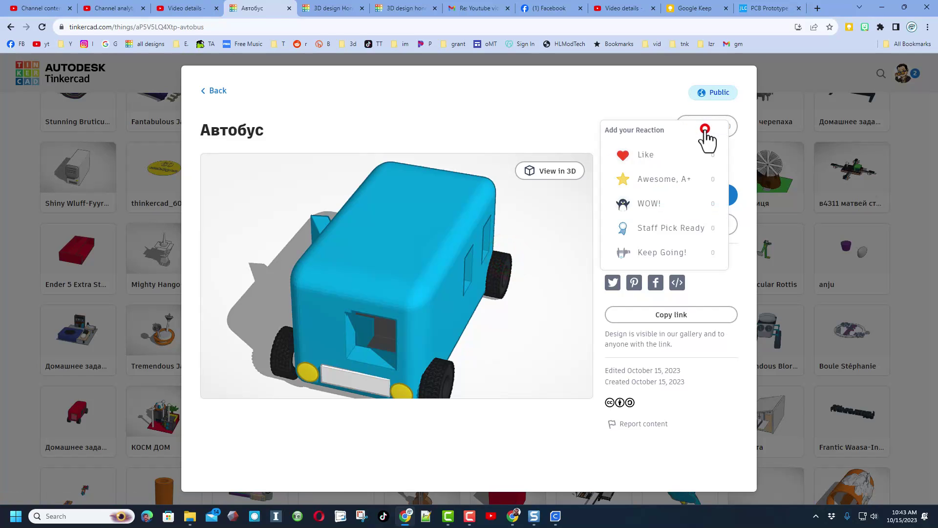
{"action": "left_click", "coordinate": [688, 178]}
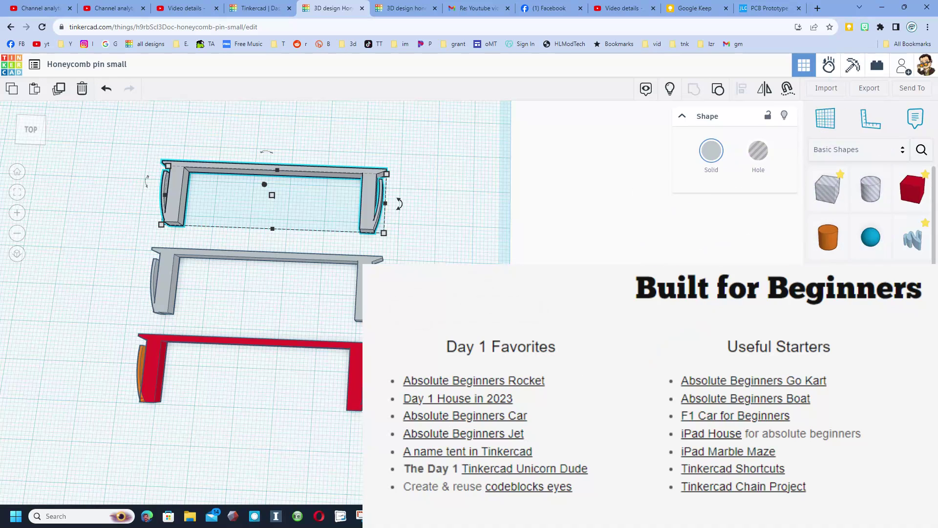
Orbit the camera lower toward the front of the honeycomb pin.
{"action": "right_click_drag", "start_coordinate": [498, 385], "coordinate": [488, 362]}
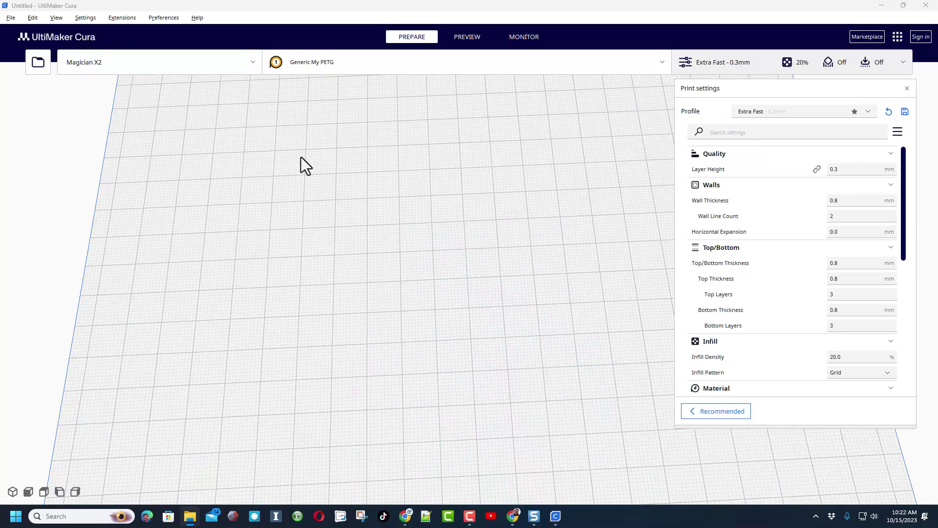
Load the Honeycomb pin small line v2 STL, review Custom settings, and save G-code to drive F:.
{"action": "left_click", "coordinate": [38, 62]}
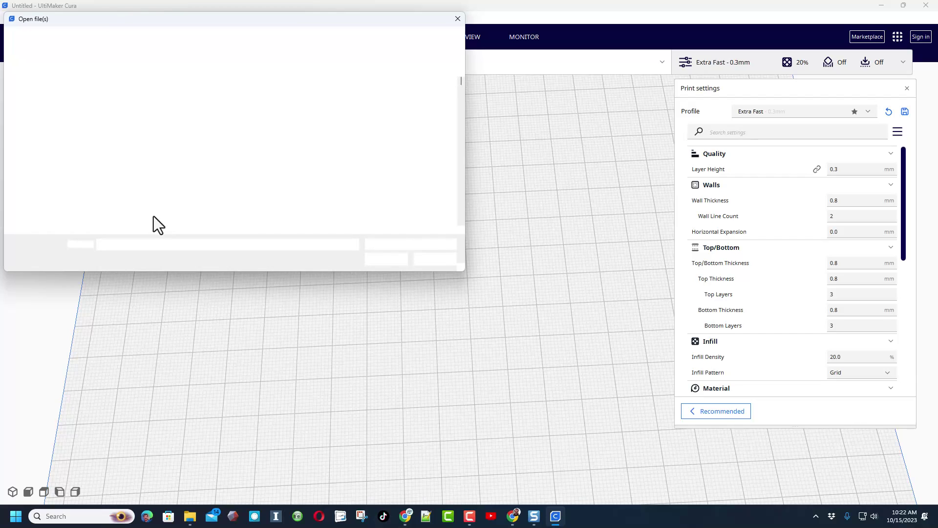
{"action": "double_click", "coordinate": [139, 101]}
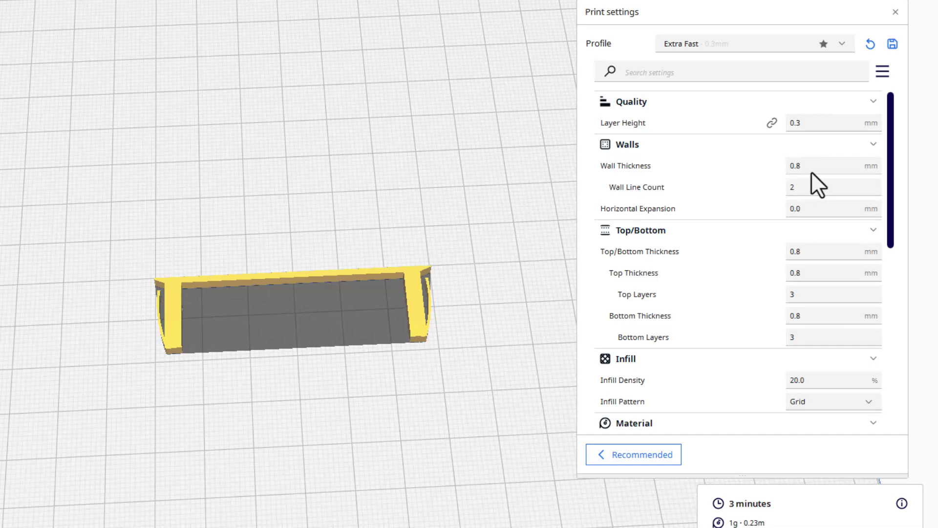
{"action": "scroll", "coordinate": [783, 273], "scroll_direction": "down", "scroll_amount": 3}
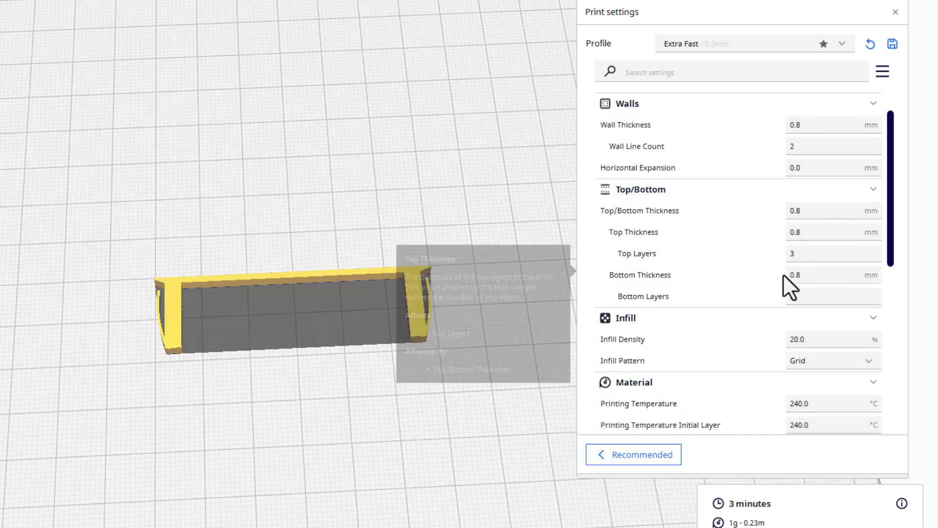
{"action": "scroll", "coordinate": [748, 293], "scroll_direction": "down", "scroll_amount": 1}
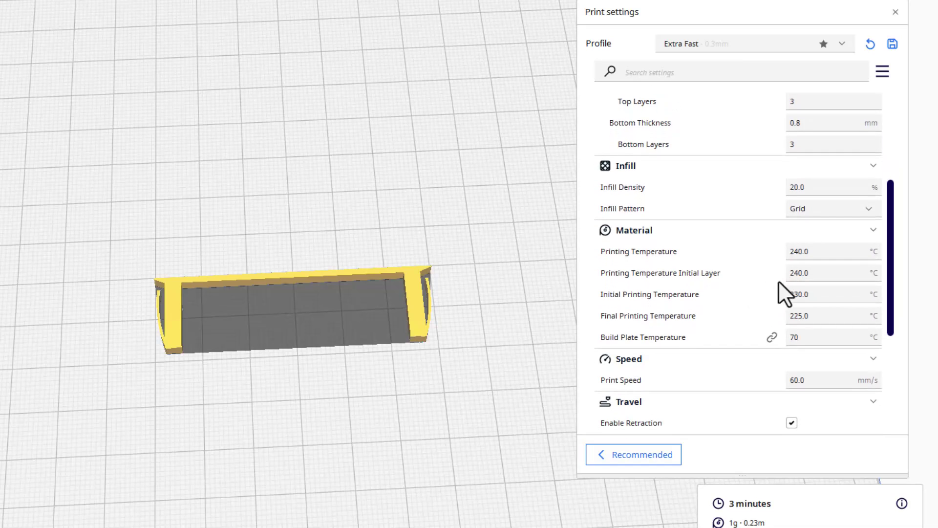
{"action": "scroll", "coordinate": [777, 299], "scroll_direction": "down", "scroll_amount": 1}
{"action": "scroll", "coordinate": [738, 332], "scroll_direction": "down", "scroll_amount": 2}
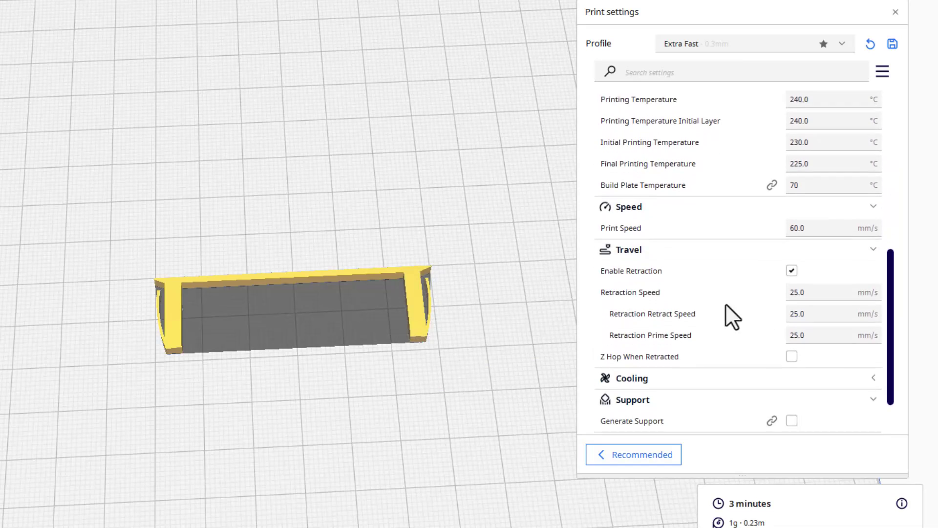
{"action": "scroll", "coordinate": [740, 259], "scroll_direction": "down", "scroll_amount": 1}
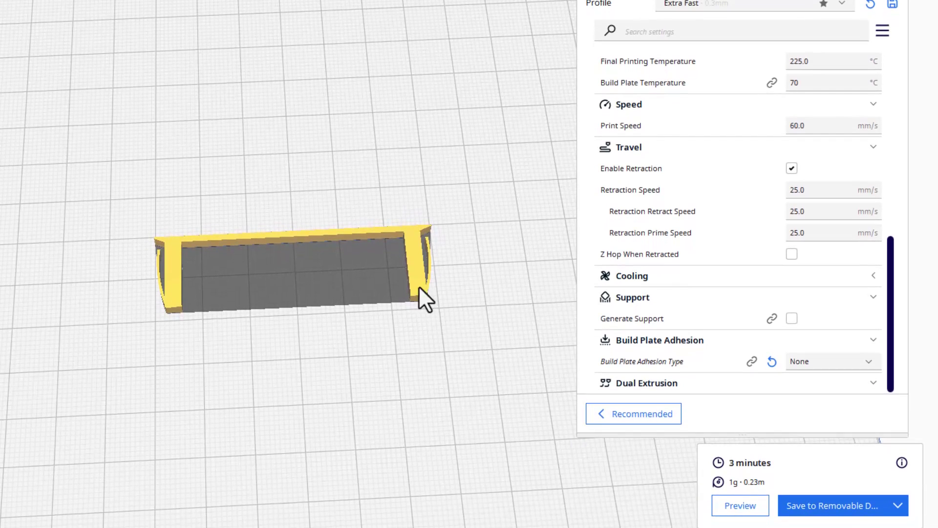
{"action": "left_click", "coordinate": [815, 508]}
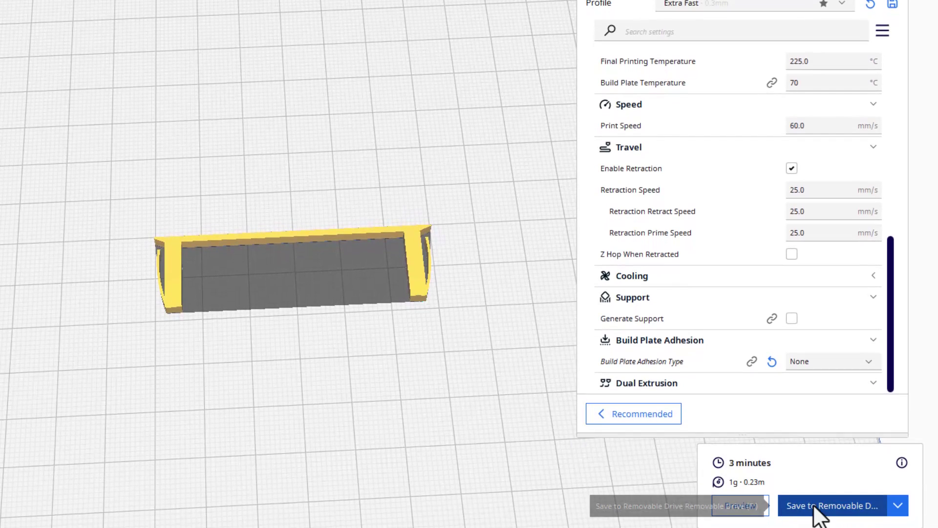